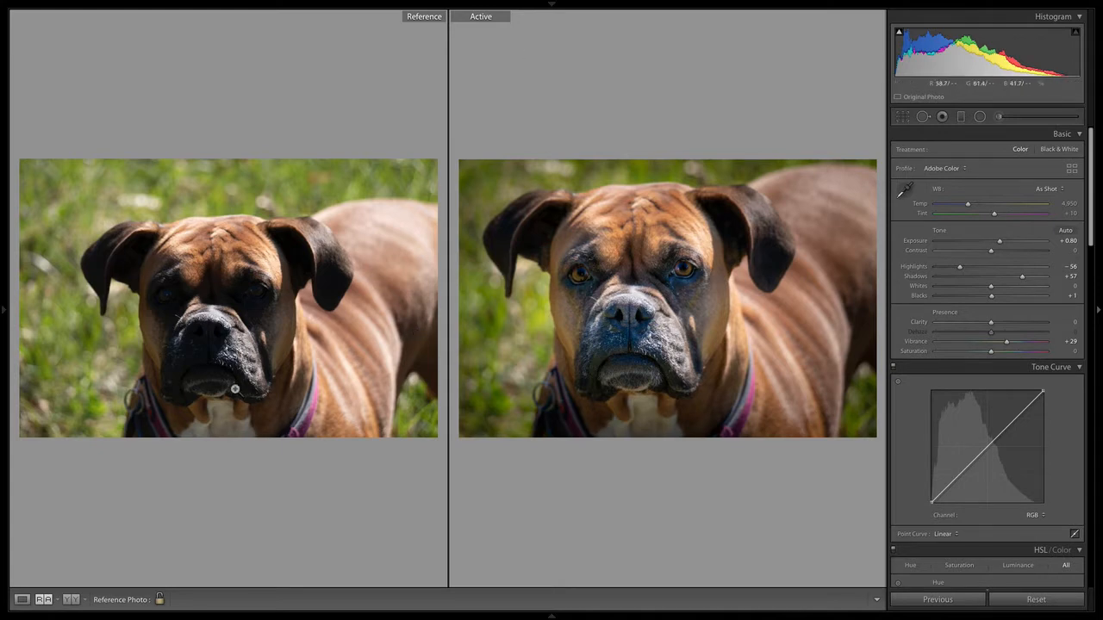
Select the unedited original of the dog photo and display it on its own in Loupe view.
{"action": "mouse_move", "coordinate": [763, 616]}
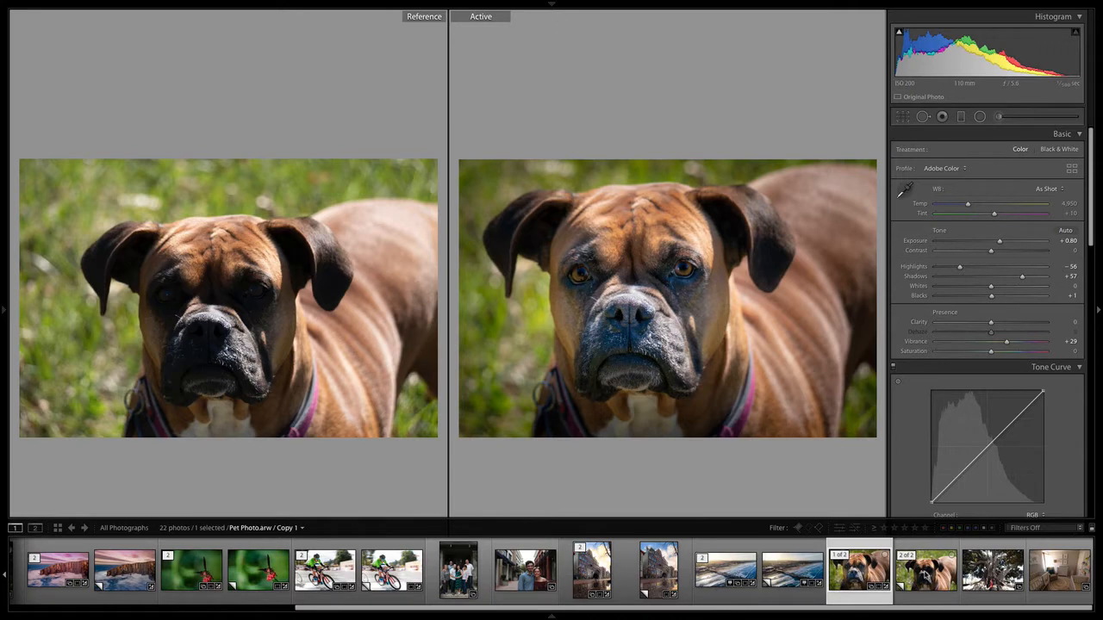
{"action": "left_click", "coordinate": [925, 569]}
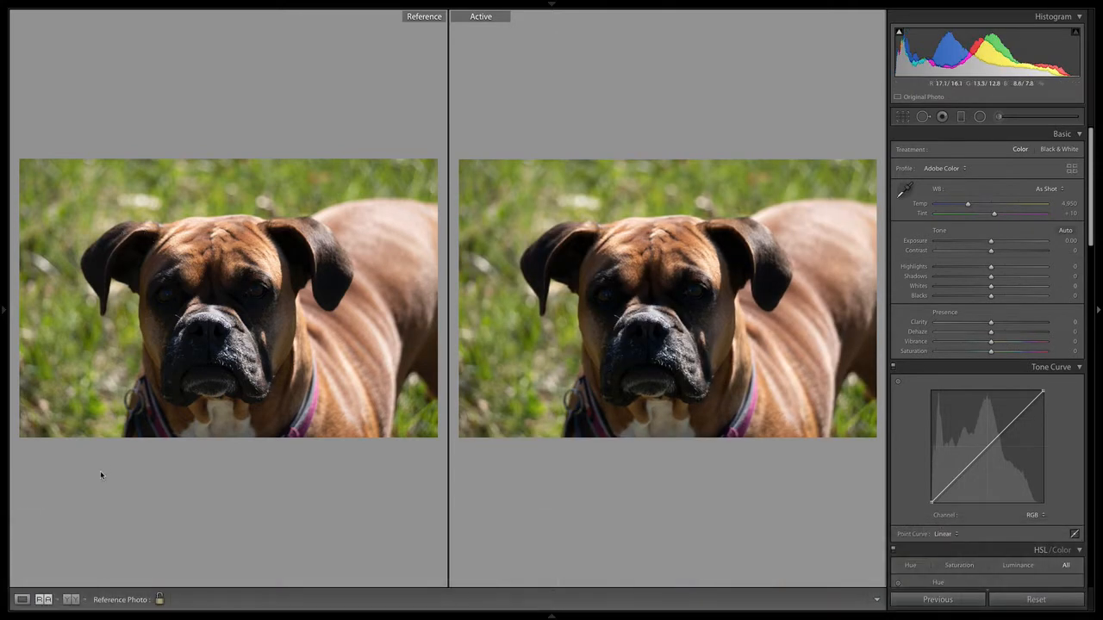
{"action": "left_click", "coordinate": [22, 598]}
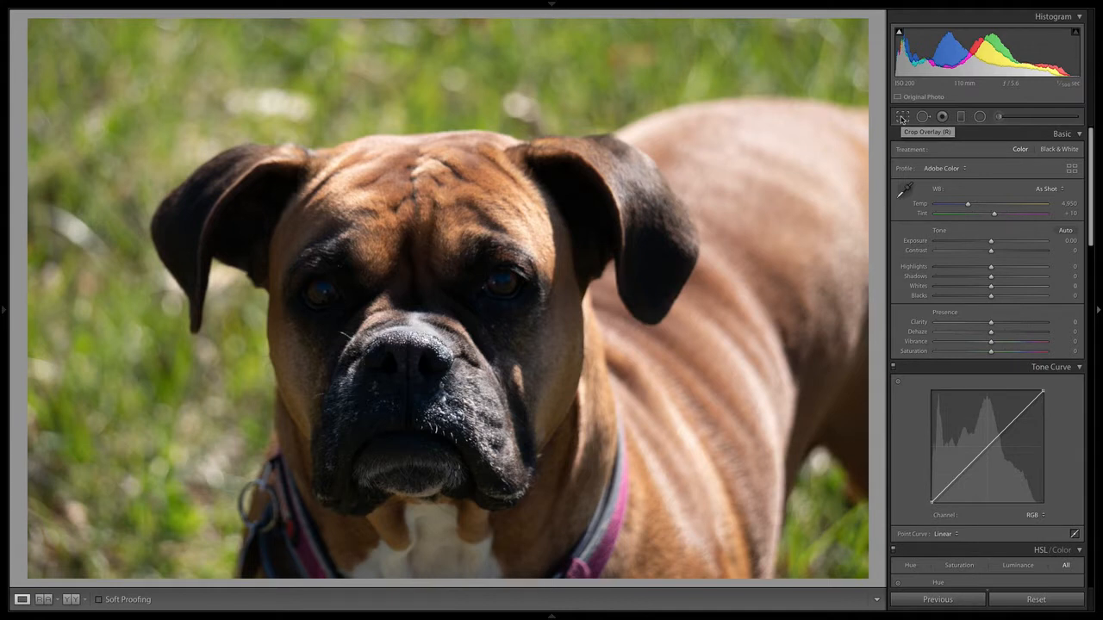
Crop the photo tighter around the dog's head, keeping the original aspect ratio, and apply the crop.
{"action": "left_click", "coordinate": [902, 117]}
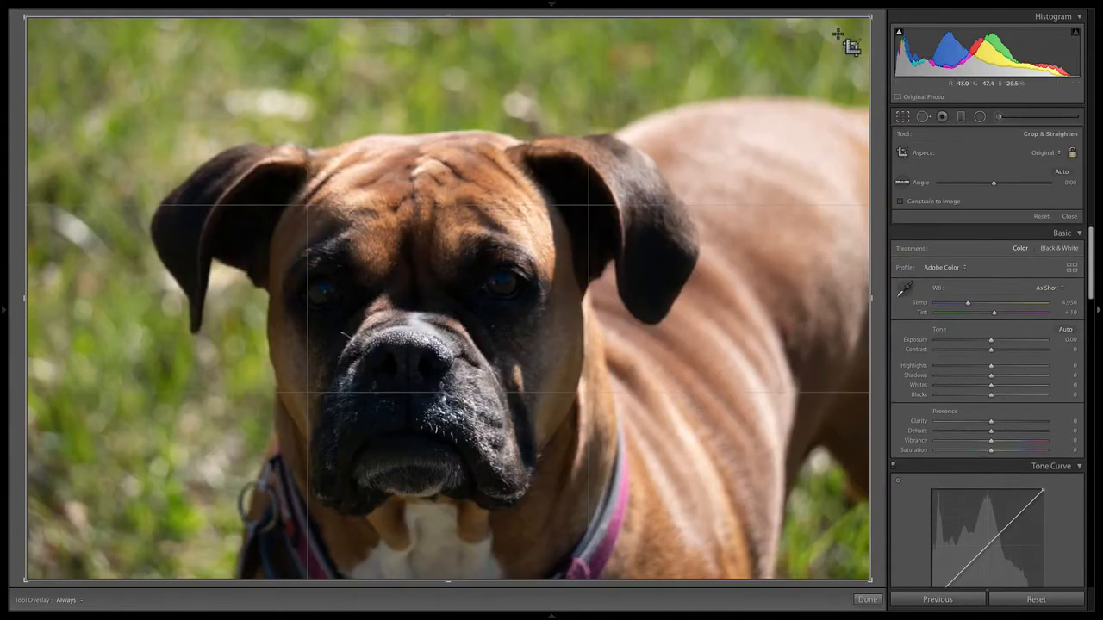
{"action": "key", "text": "shift"}
{"action": "left_click_drag", "start_coordinate": [872, 17], "coordinate": [831, 59]}
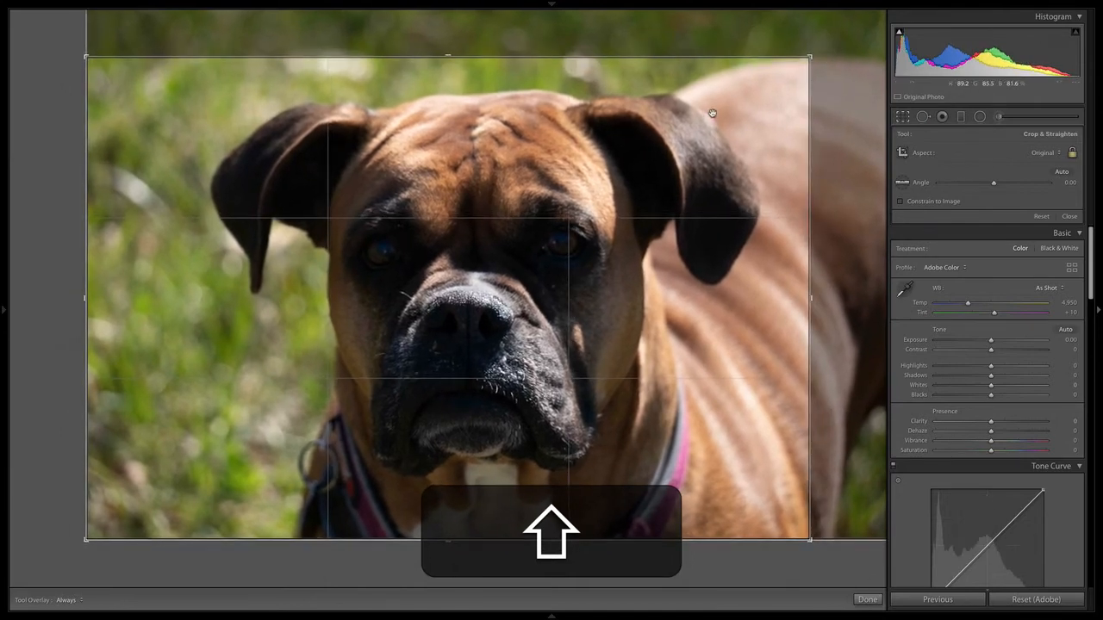
{"action": "left_click_drag", "start_coordinate": [714, 90], "coordinate": [873, 88]}
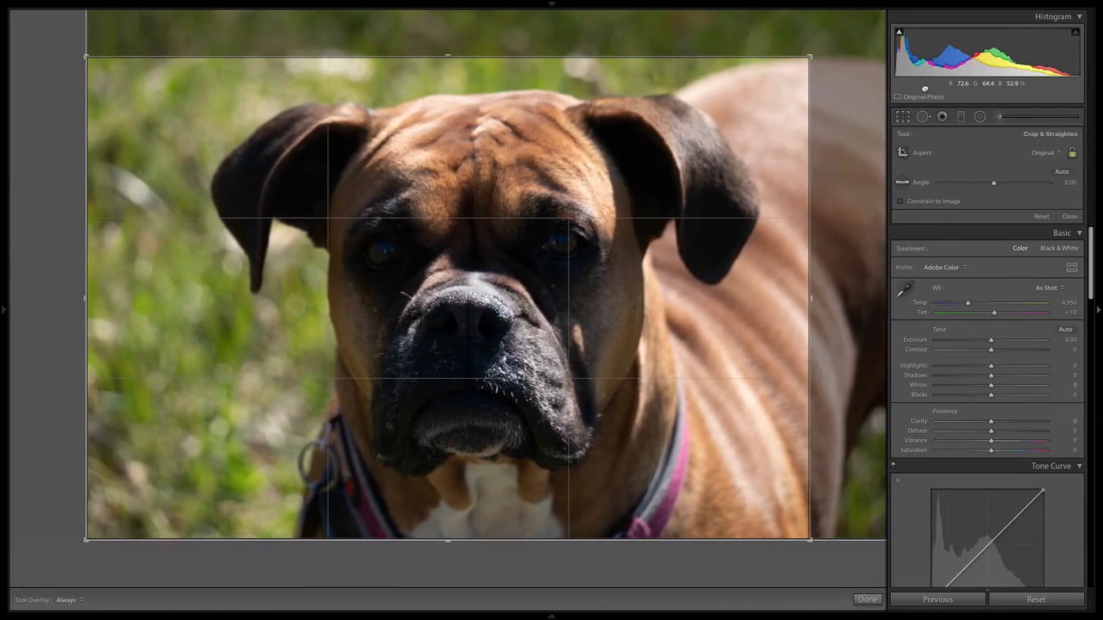
{"action": "key", "text": "Return"}
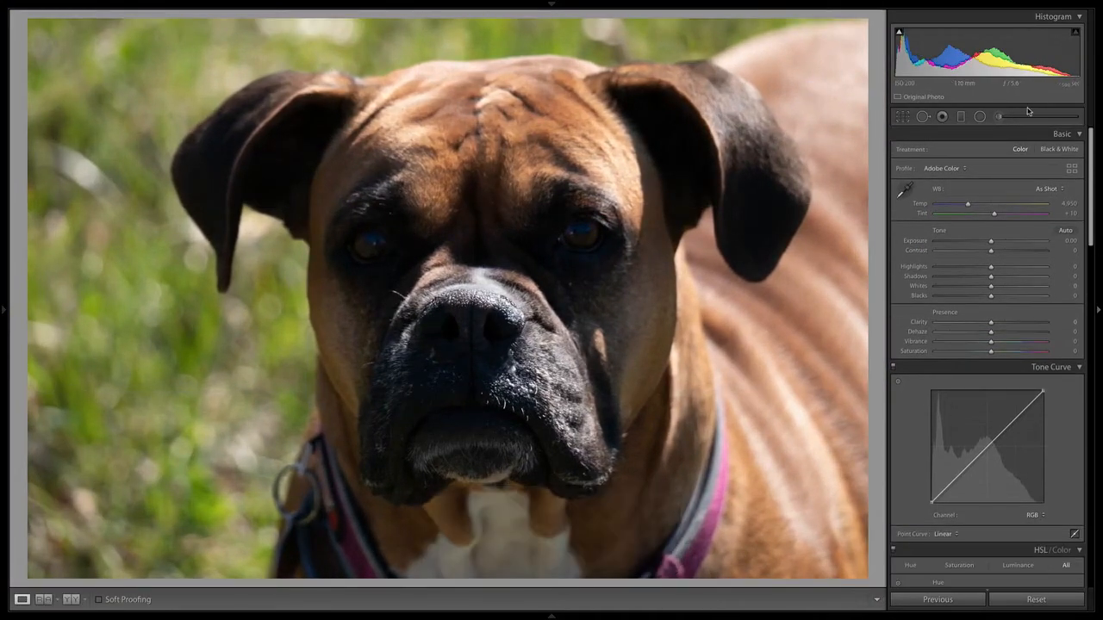
Reposition the photo within the crop so the dog's head sits left of centre with more of its body visible.
{"action": "left_click", "coordinate": [902, 117]}
{"action": "left_click_drag", "start_coordinate": [645, 148], "coordinate": [563, 124]}
{"action": "key", "text": "Return"}
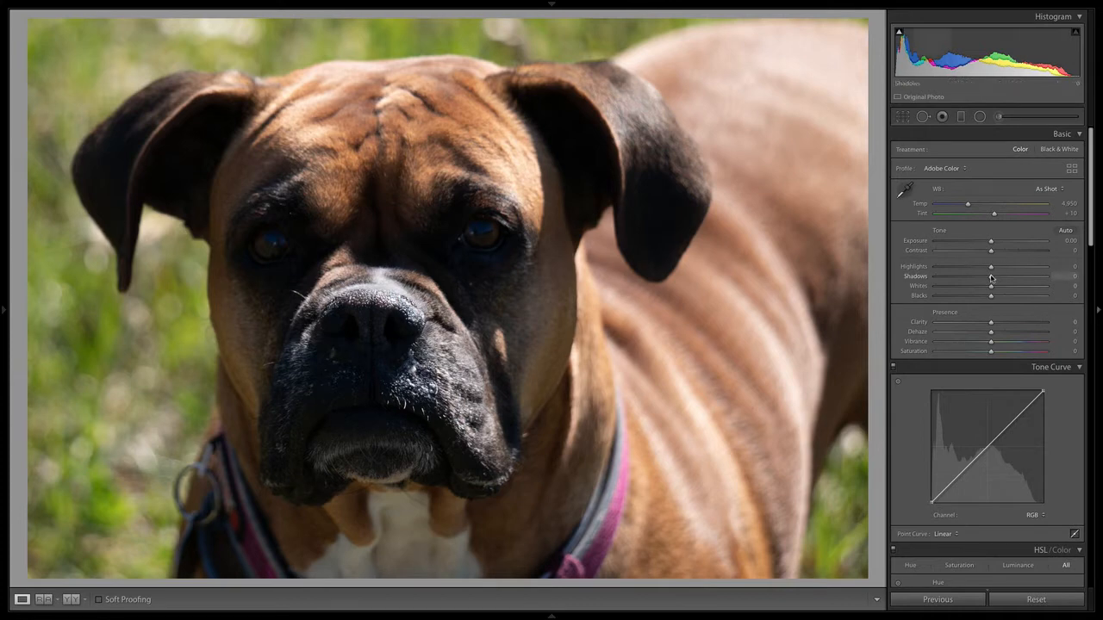
Set Shadows to +80 and Highlights to −61, resetting Blacks to 0.
{"action": "left_click_drag", "start_coordinate": [990, 277], "coordinate": [1034, 277]}
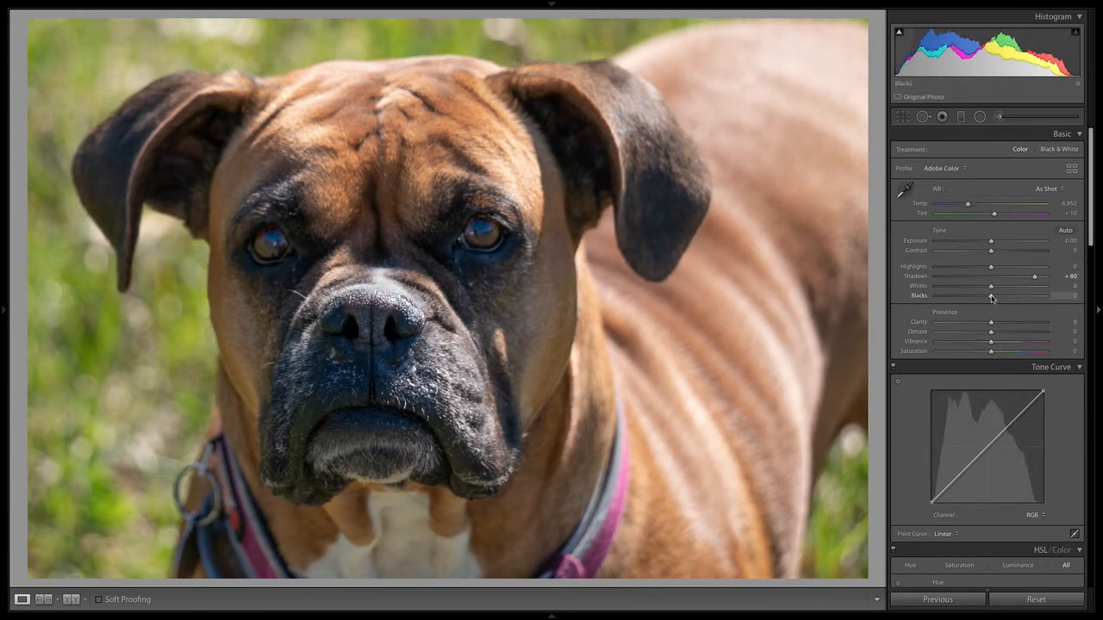
{"action": "left_click_drag", "start_coordinate": [990, 298], "coordinate": [984, 299]}
{"action": "double_click", "coordinate": [984, 297]}
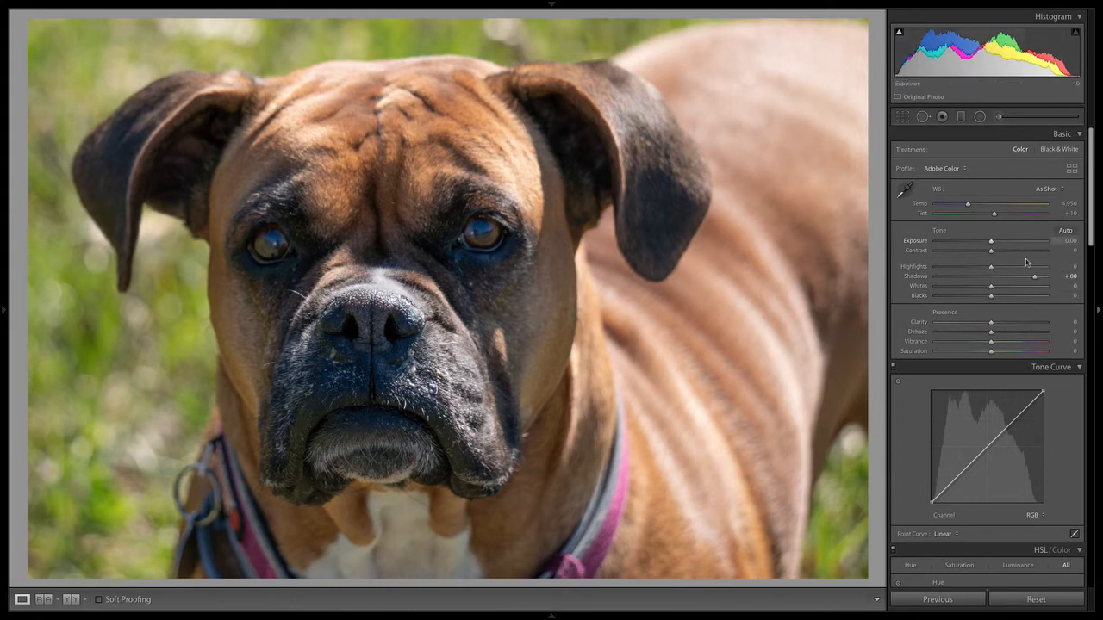
{"action": "left_click_drag", "start_coordinate": [991, 268], "coordinate": [957, 271]}
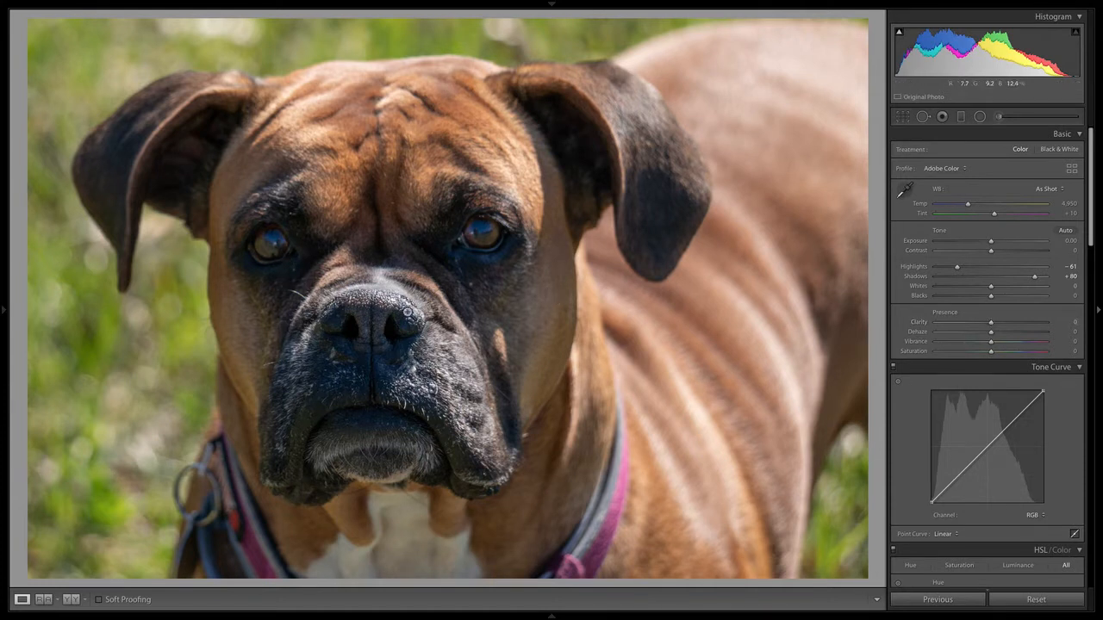
Examine the dog's eyes and nose up close for sharpness and shadow detail.
{"action": "left_click", "coordinate": [486, 245]}
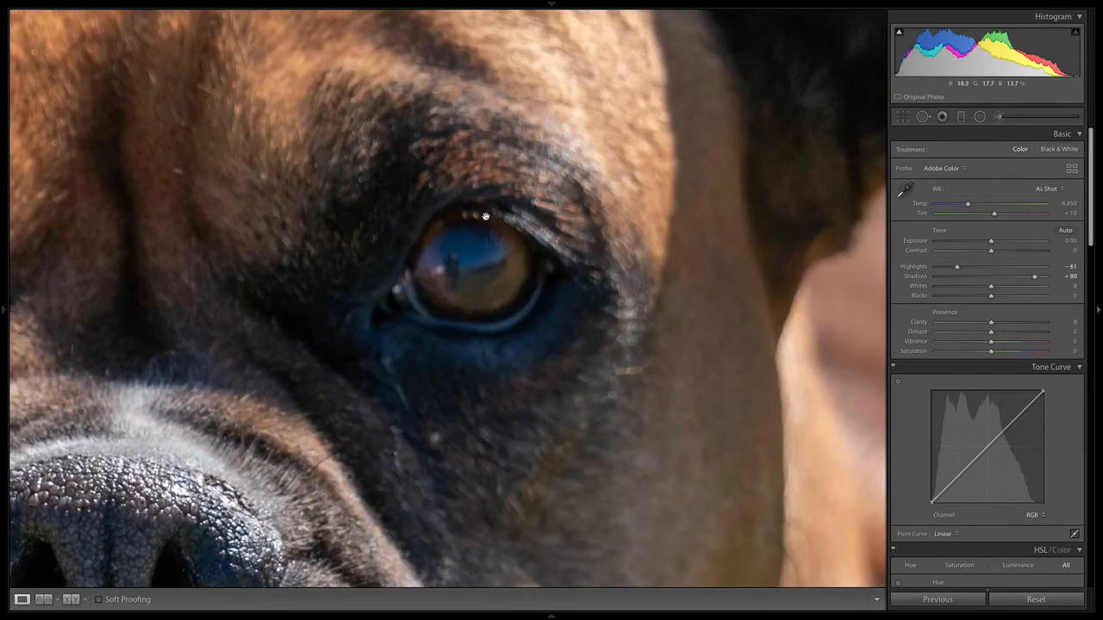
{"action": "left_click", "coordinate": [485, 215]}
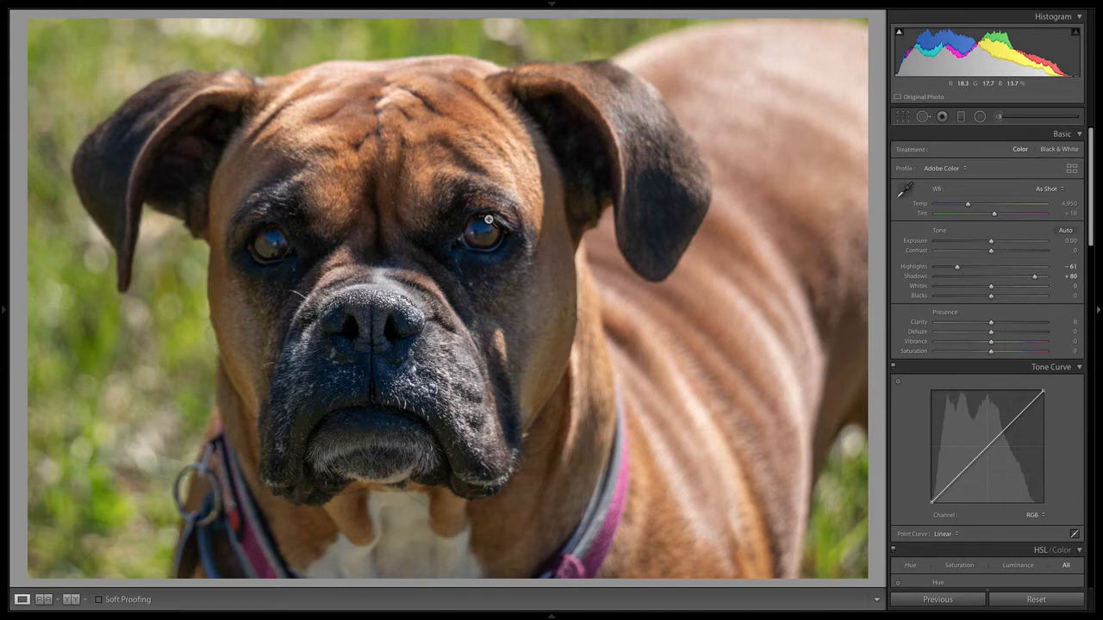
{"action": "left_click", "coordinate": [489, 220]}
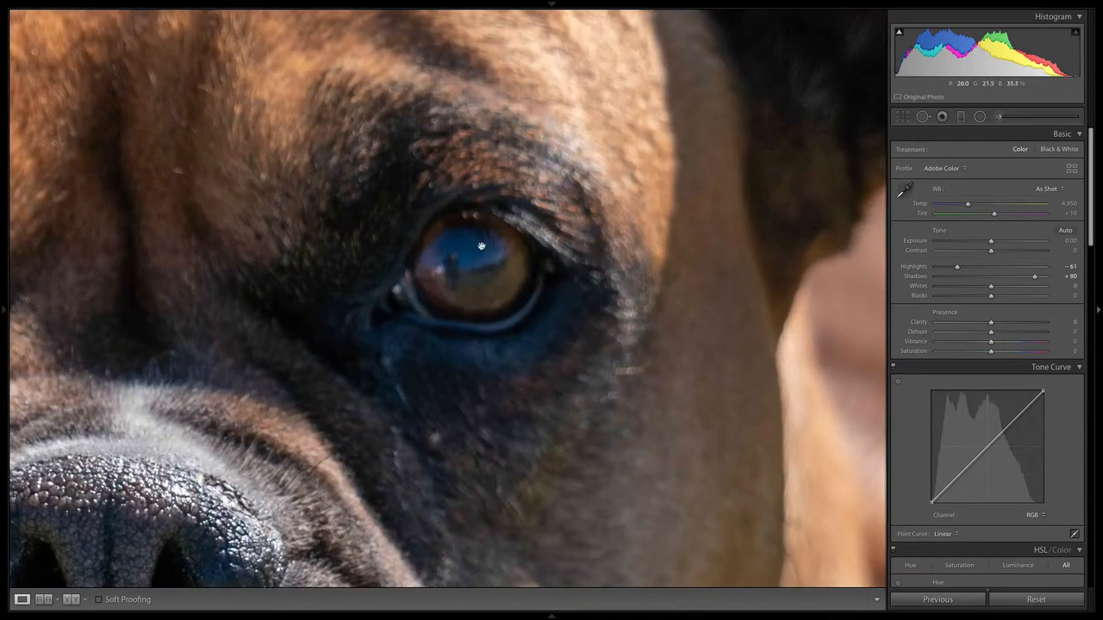
{"action": "left_click_drag", "start_coordinate": [171, 491], "coordinate": [377, 300]}
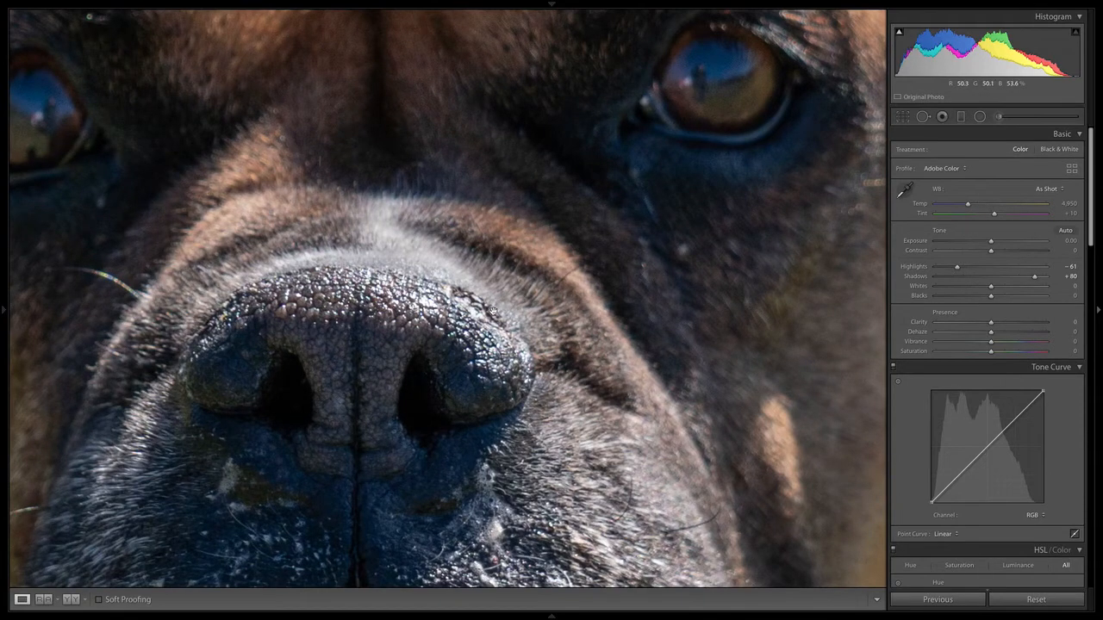
{"action": "left_click", "coordinate": [496, 315]}
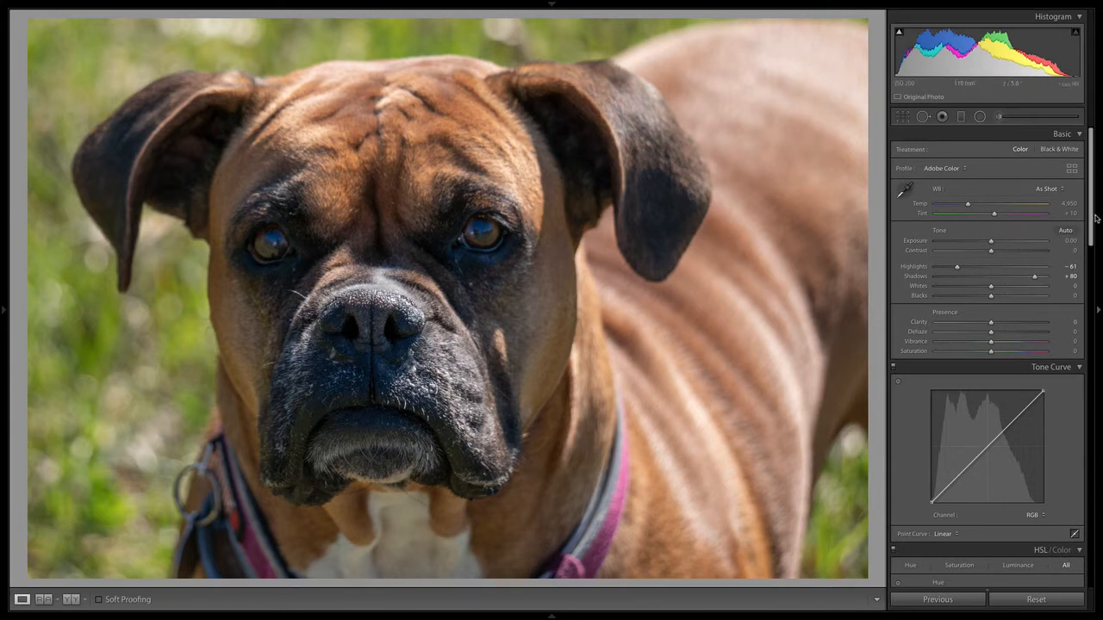
Set Vibrance to +21 and Clarity to +12 for the whole photo.
{"action": "mouse_move", "coordinate": [991, 342]}
{"action": "left_mouse_down"}
{"action": "mouse_move", "coordinate": [1004, 345]}
{"action": "mouse_move", "coordinate": [1001, 325]}
{"action": "left_mouse_up"}
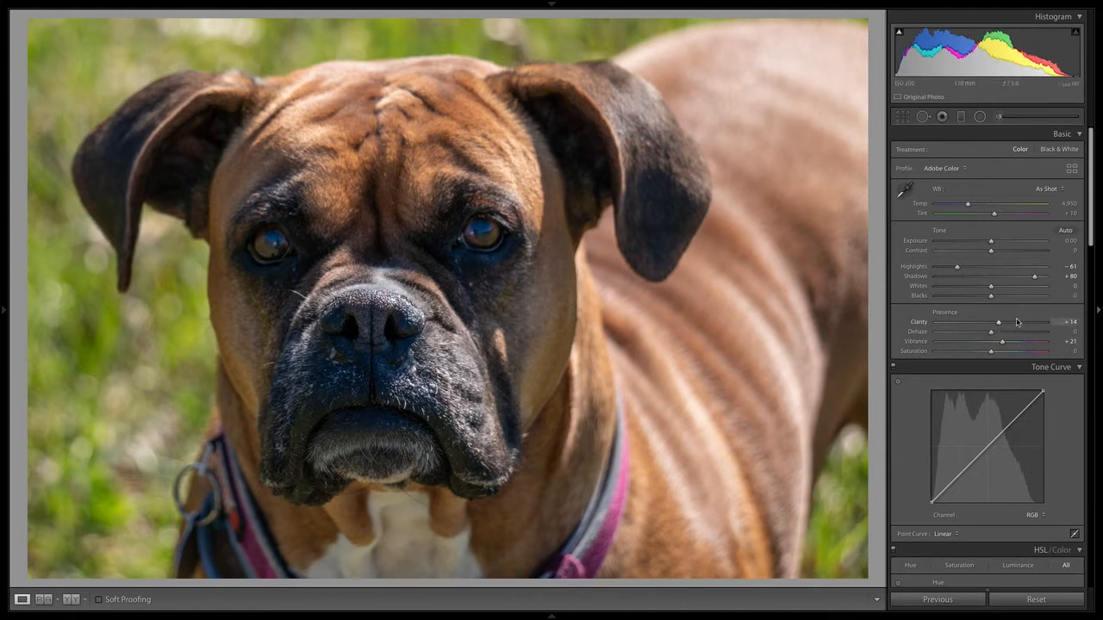
{"action": "mouse_move", "coordinate": [1013, 323]}
{"action": "left_mouse_down"}
{"action": "mouse_move", "coordinate": [1036, 325]}
{"action": "mouse_move", "coordinate": [996, 325]}
{"action": "left_mouse_up"}
Boost saturation with targeted adjustment: Yellow +31 and Green +52 from the grass, Purple +20 and Magenta +68 from the collar.
{"action": "left_click_drag", "start_coordinate": [1089, 204], "coordinate": [1091, 295]}
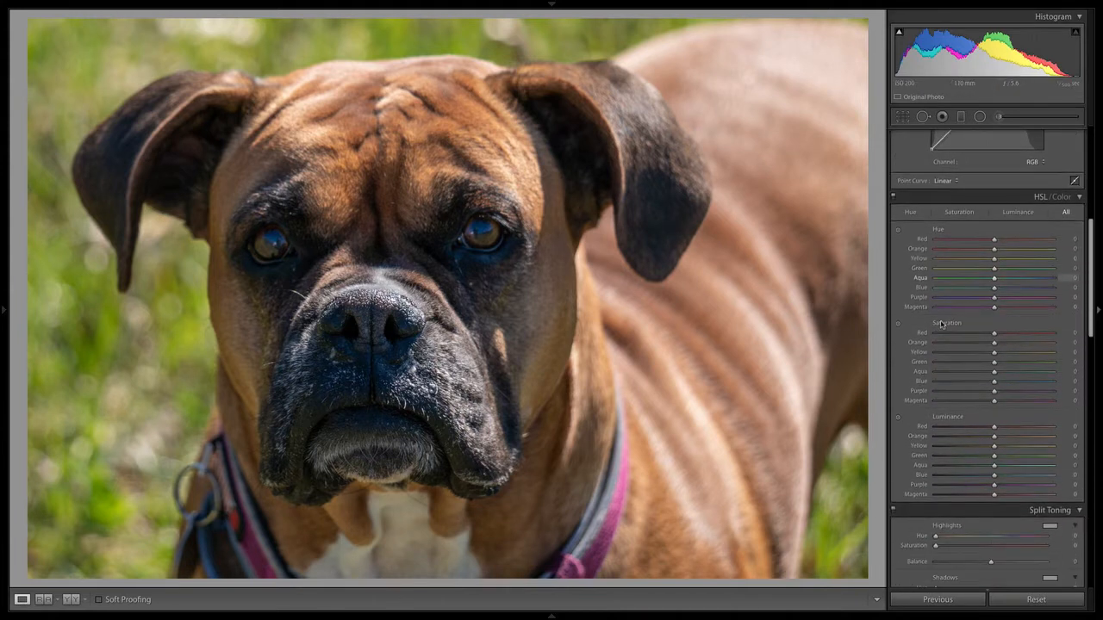
{"action": "left_click", "coordinate": [897, 325]}
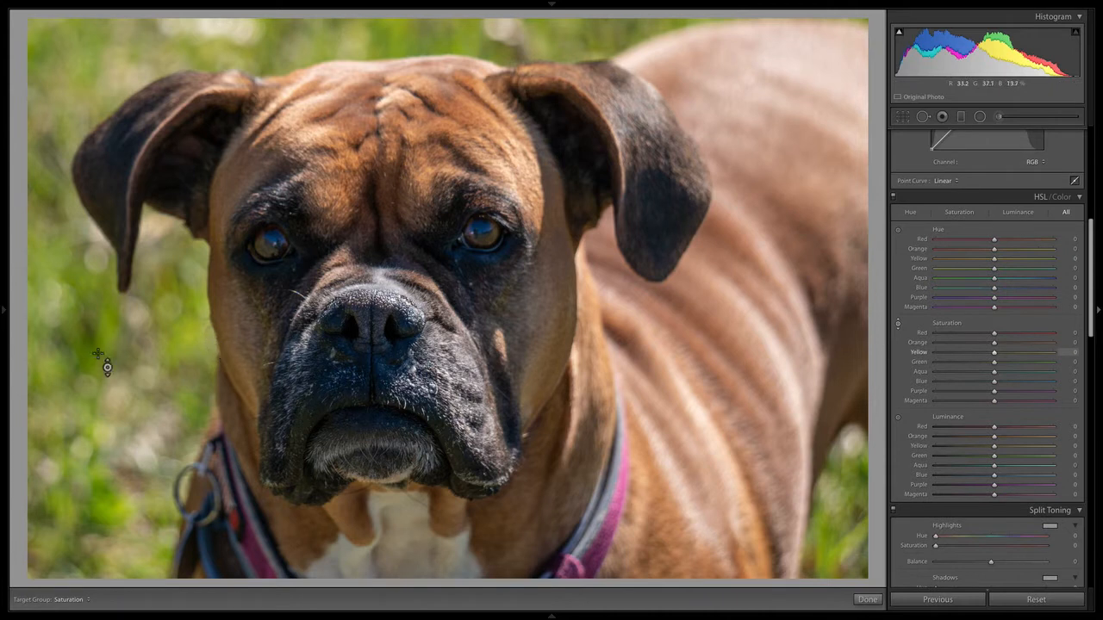
{"action": "left_click_drag", "start_coordinate": [106, 362], "coordinate": [106, 336]}
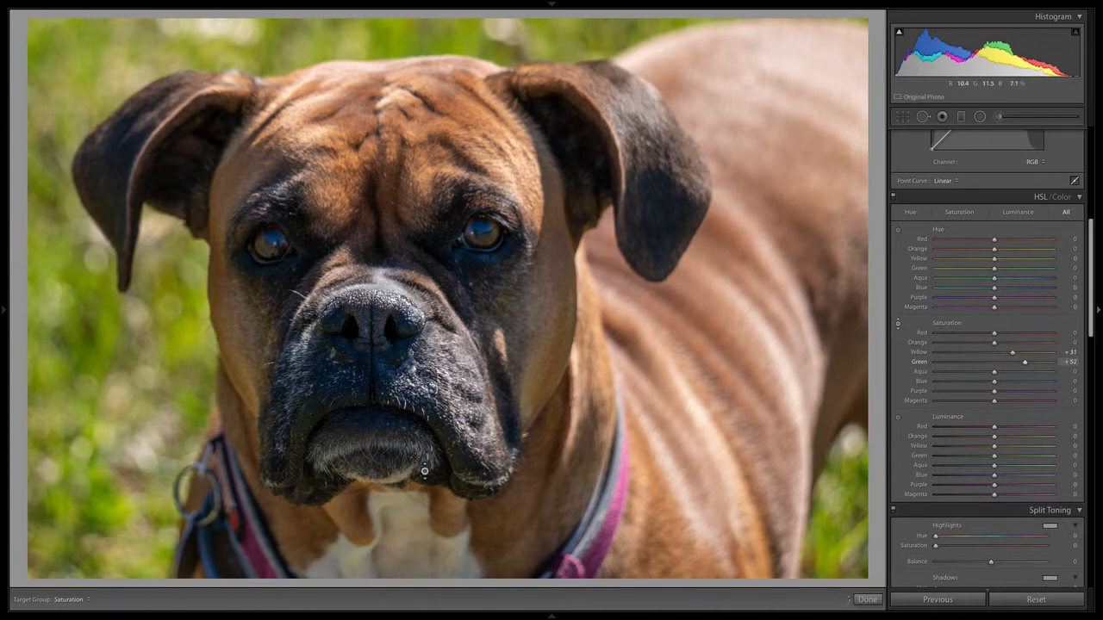
{"action": "left_click_drag", "start_coordinate": [607, 577], "coordinate": [603, 495]}
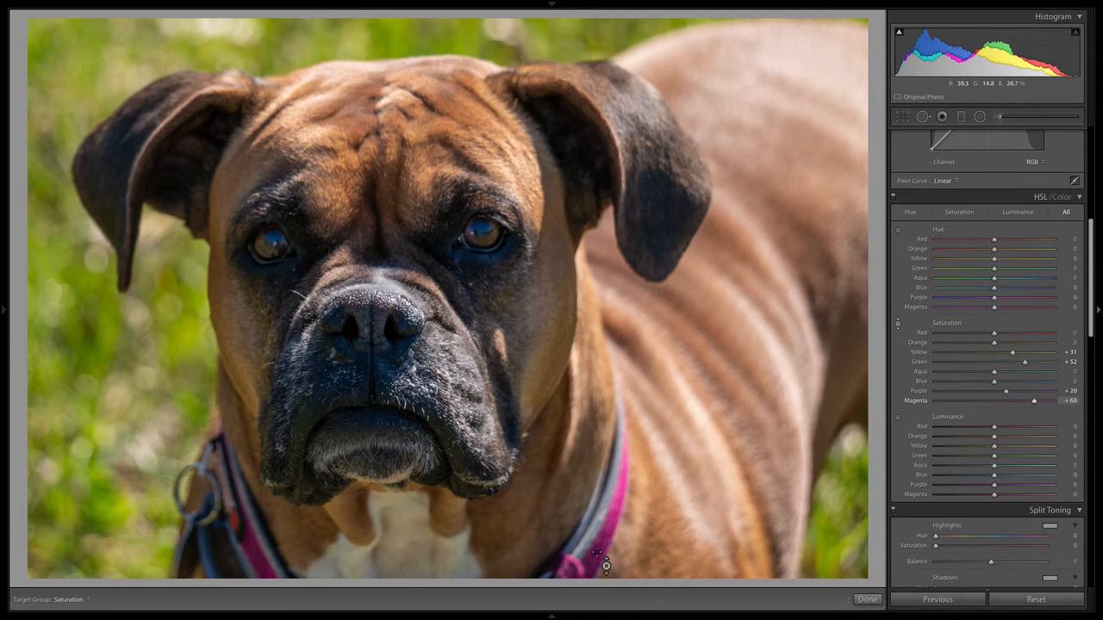
Reduce the grass color boost by setting Yellow saturation to +16 and Green saturation to +32.
{"action": "left_click_drag", "start_coordinate": [1012, 355], "coordinate": [1001, 360]}
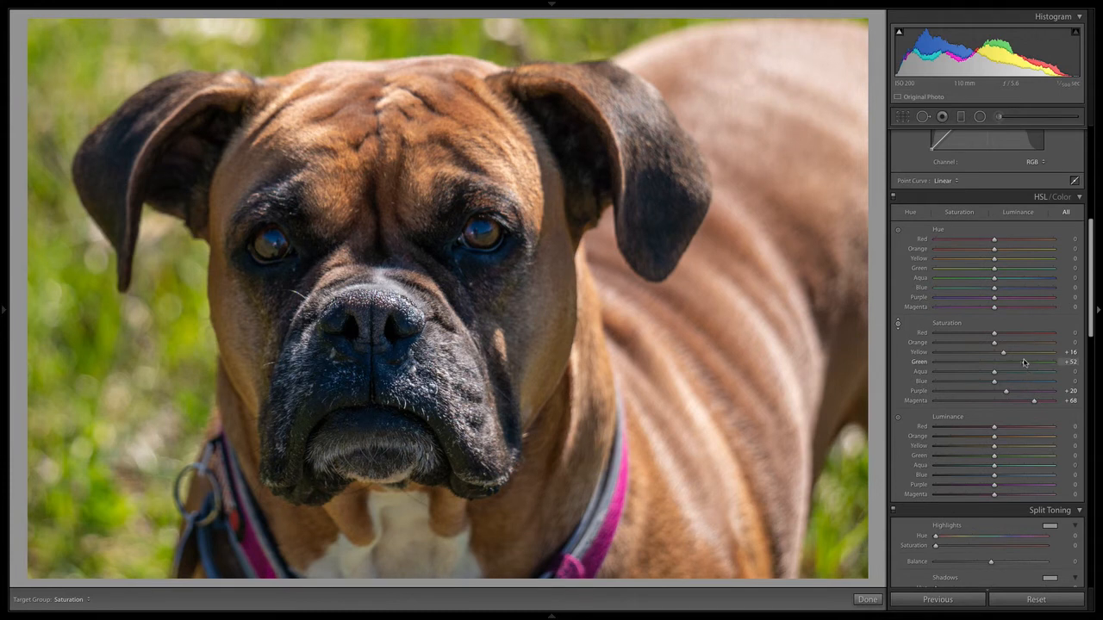
{"action": "mouse_move", "coordinate": [1024, 363]}
{"action": "left_mouse_down"}
{"action": "mouse_move", "coordinate": [1047, 366]}
{"action": "mouse_move", "coordinate": [1011, 365]}
{"action": "left_mouse_up"}
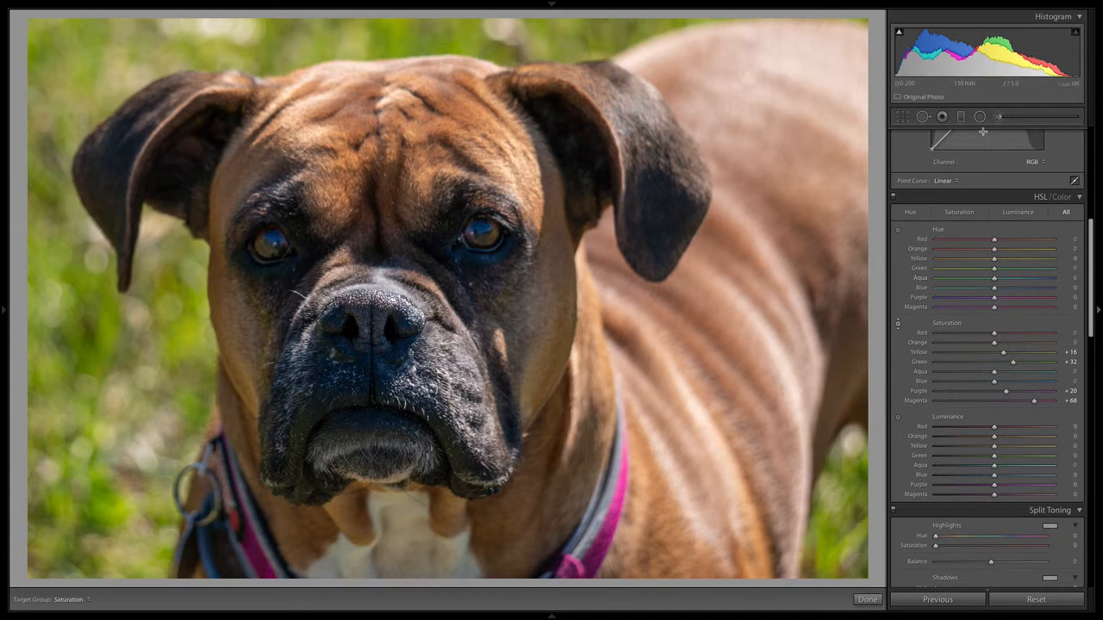
Set up an Adjustment Brush with size 13.3 and feather 30 while framing both of the dog's eyes up close.
{"action": "left_click_drag", "start_coordinate": [1090, 250], "coordinate": [1090, 153]}
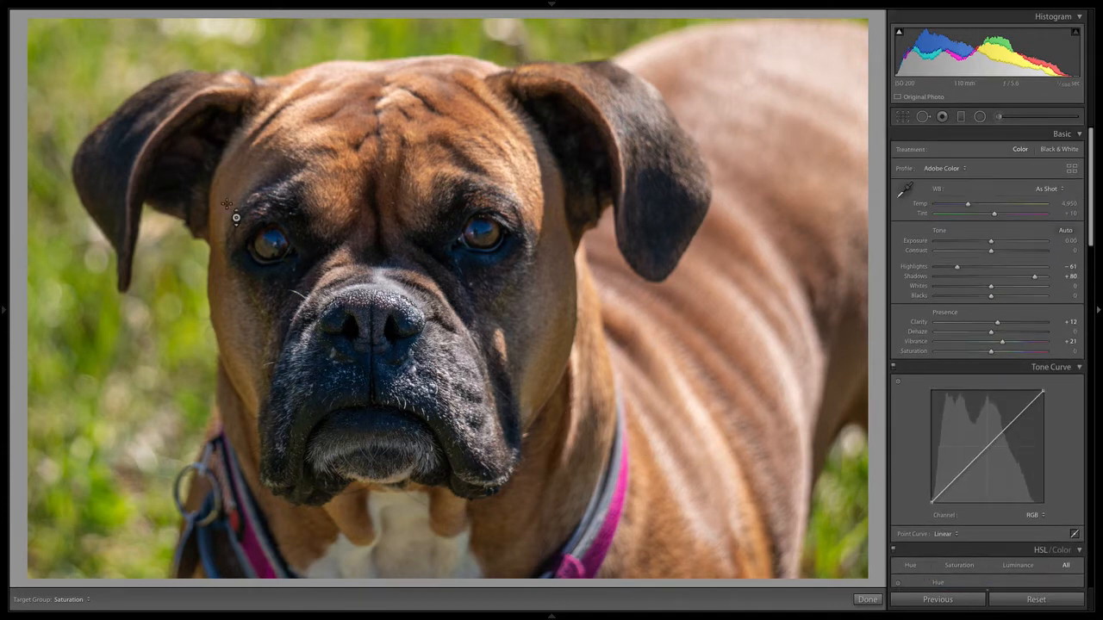
{"action": "left_click", "coordinate": [998, 116]}
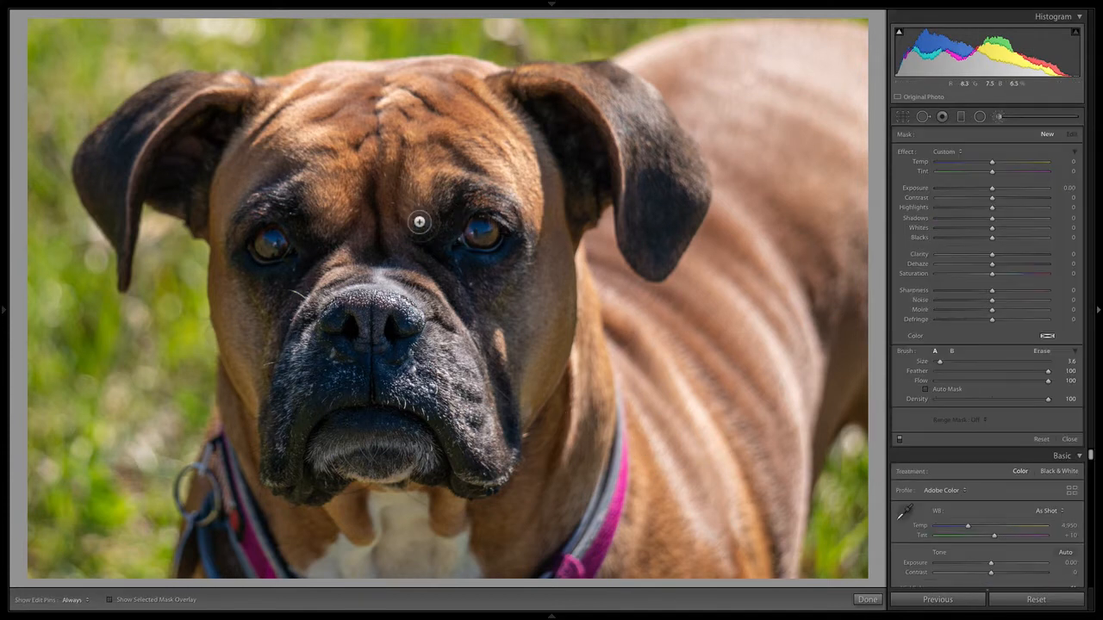
{"action": "key", "text": "z"}
{"action": "key", "text": "space"}
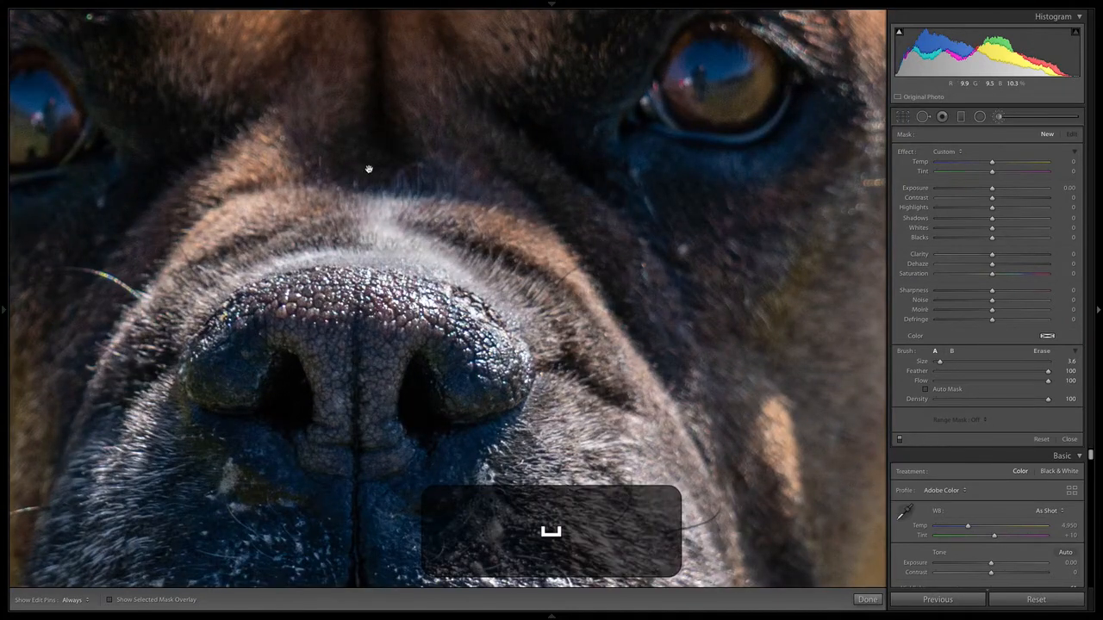
{"action": "mouse_move", "coordinate": [368, 169]}
{"action": "left_mouse_down"}
{"action": "mouse_move", "coordinate": [392, 226]}
{"action": "mouse_move", "coordinate": [608, 281]}
{"action": "mouse_move", "coordinate": [646, 276]}
{"action": "mouse_move", "coordinate": [512, 263]}
{"action": "left_mouse_up"}
{"action": "left_click_drag", "start_coordinate": [499, 313], "coordinate": [564, 261]}
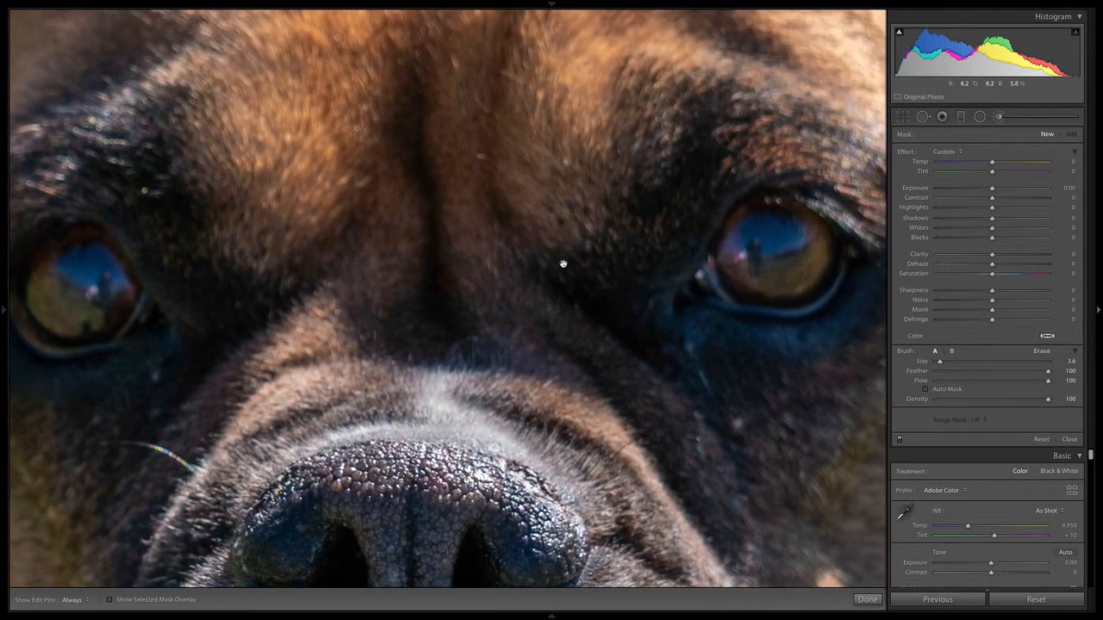
{"action": "left_click_drag", "start_coordinate": [468, 271], "coordinate": [525, 272]}
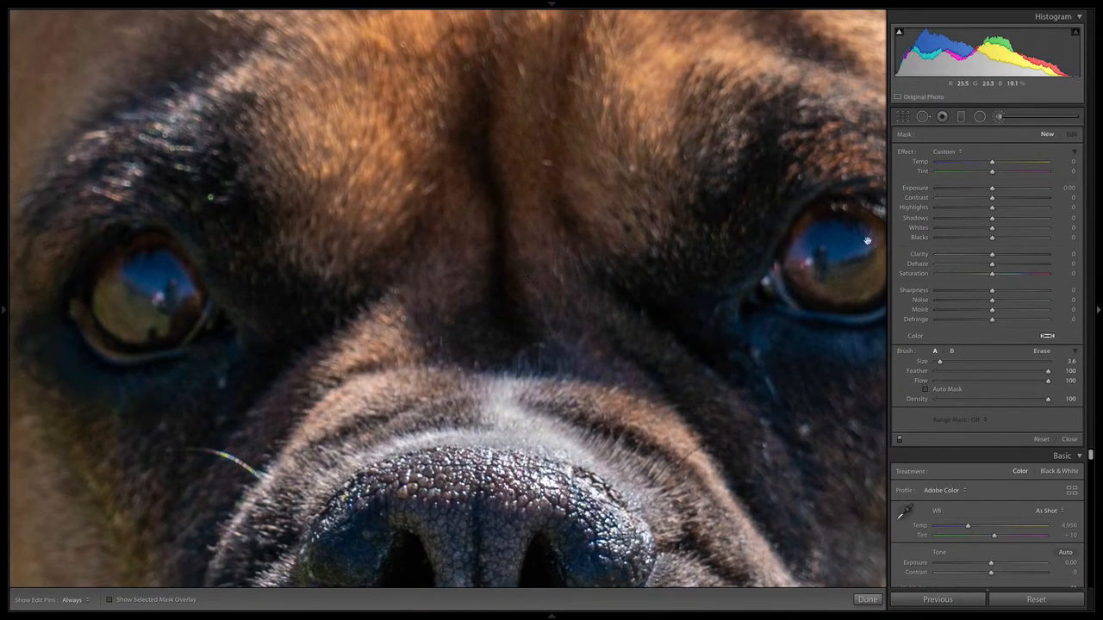
{"action": "left_click_drag", "start_coordinate": [867, 241], "coordinate": [649, 276]}
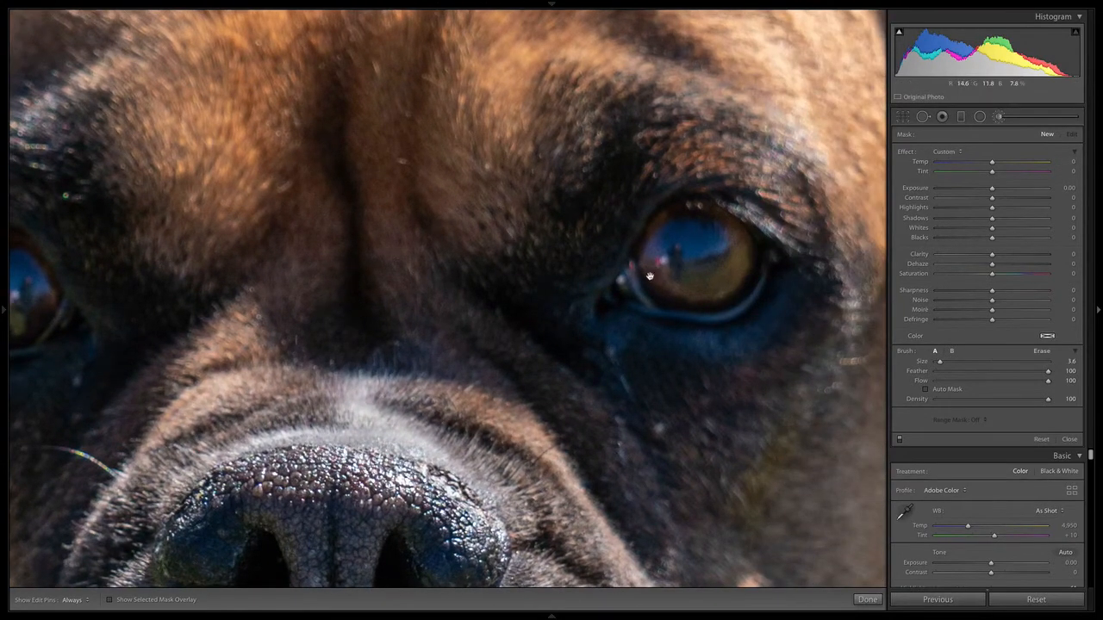
{"action": "left_click_drag", "start_coordinate": [426, 266], "coordinate": [503, 280]}
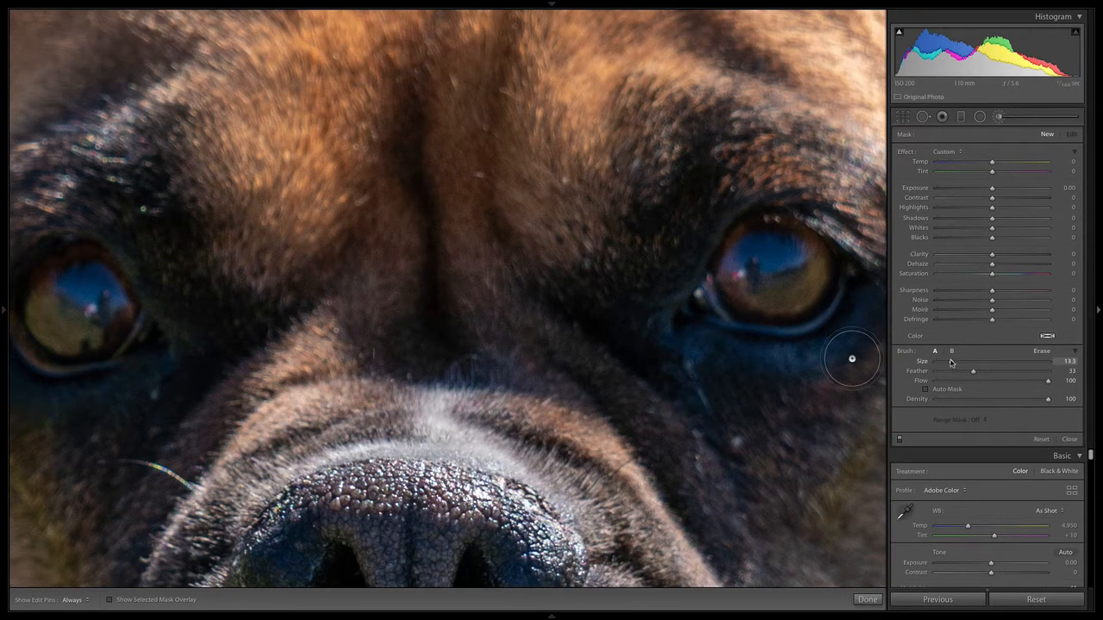
{"action": "left_click_drag", "start_coordinate": [952, 363], "coordinate": [951, 363]}
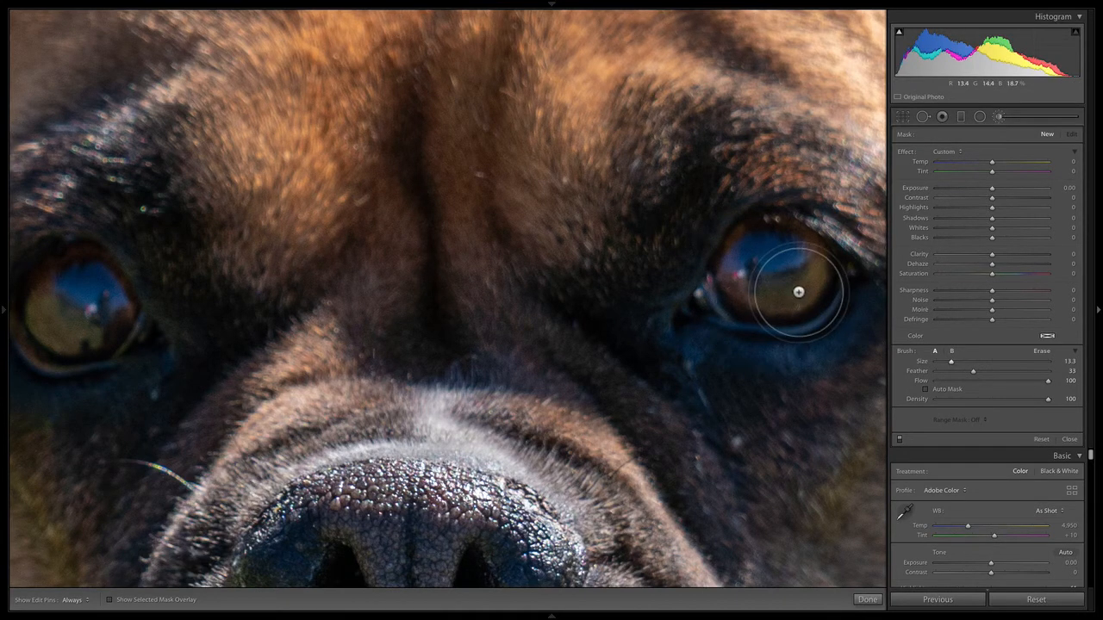
{"action": "left_click_drag", "start_coordinate": [973, 371], "coordinate": [969, 372]}
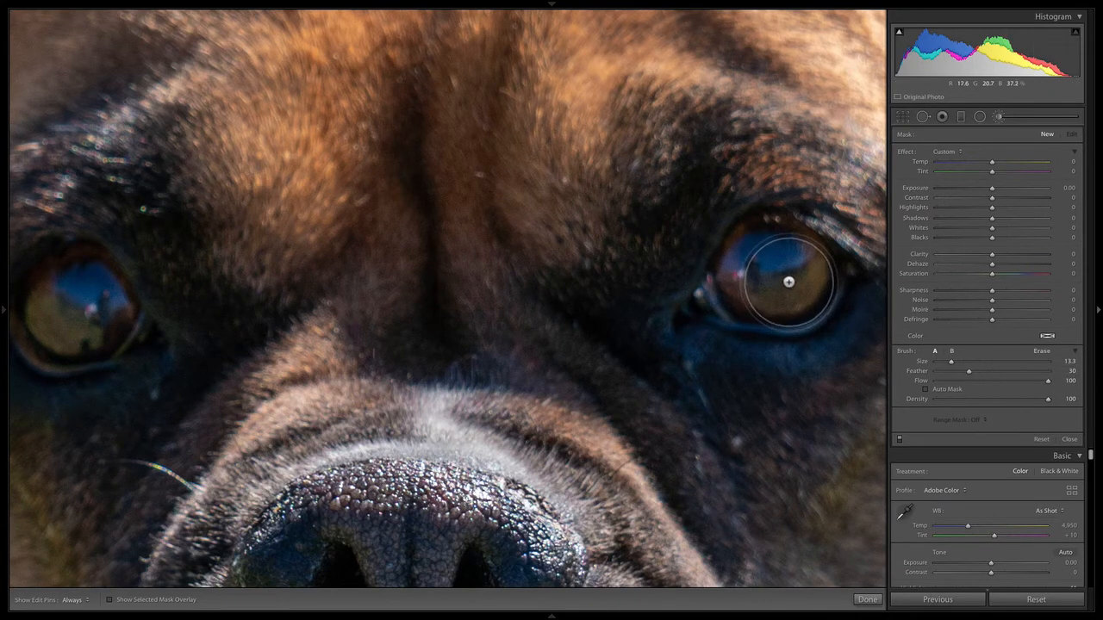
Brush a mask over the reflections in both of the dog's eyes with the mask overlay shown.
{"action": "left_click", "coordinate": [768, 263]}
{"action": "key", "text": "o"}
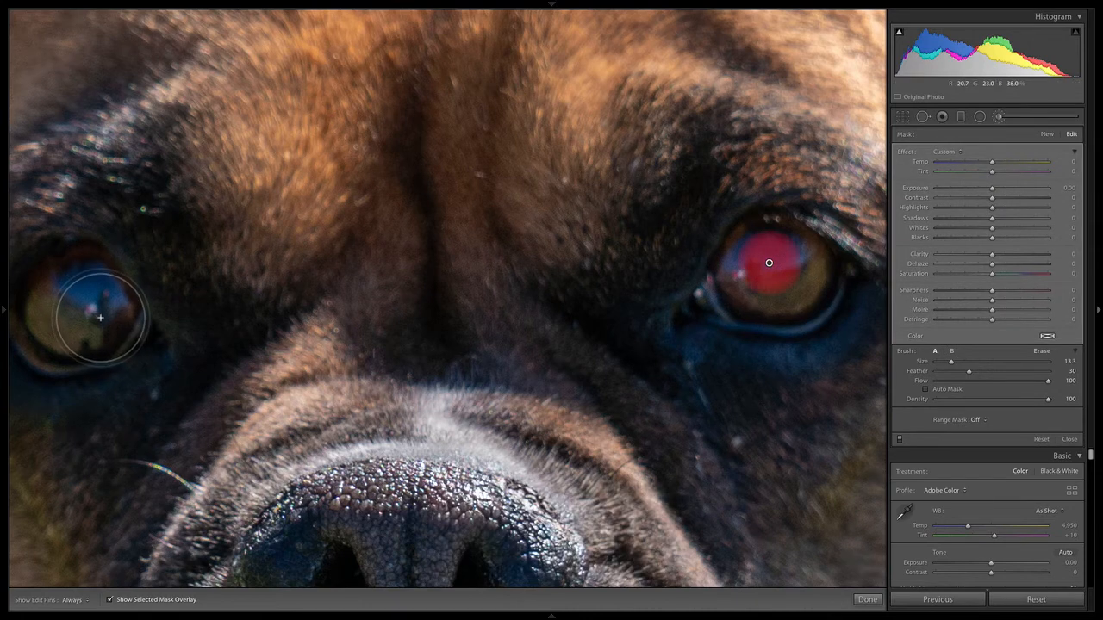
{"action": "left_click_drag", "start_coordinate": [83, 295], "coordinate": [103, 315]}
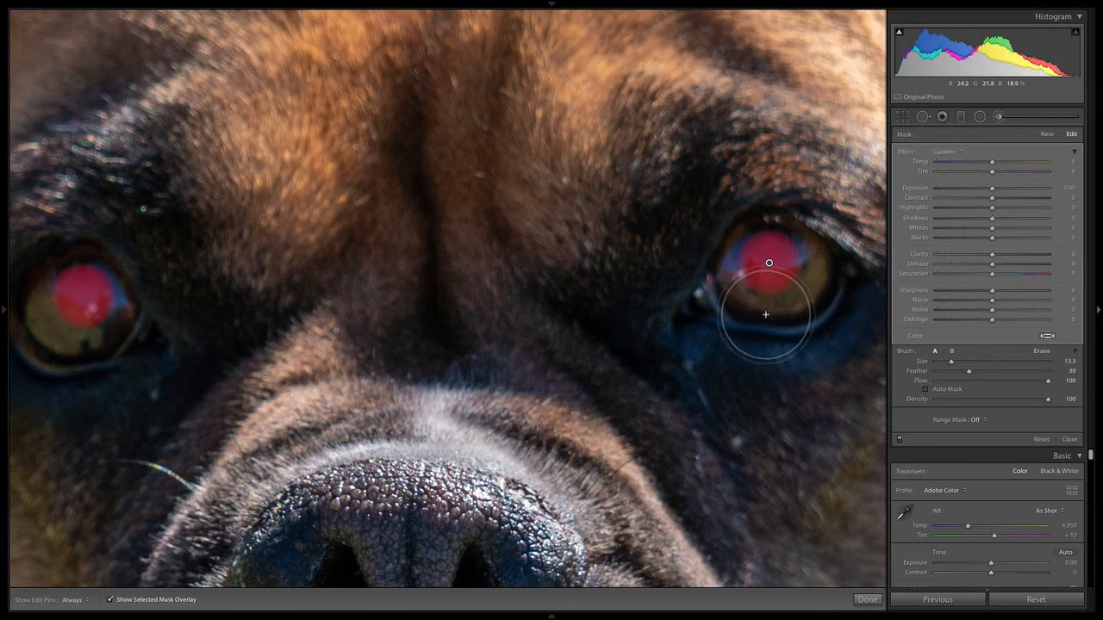
{"action": "key", "text": "z"}
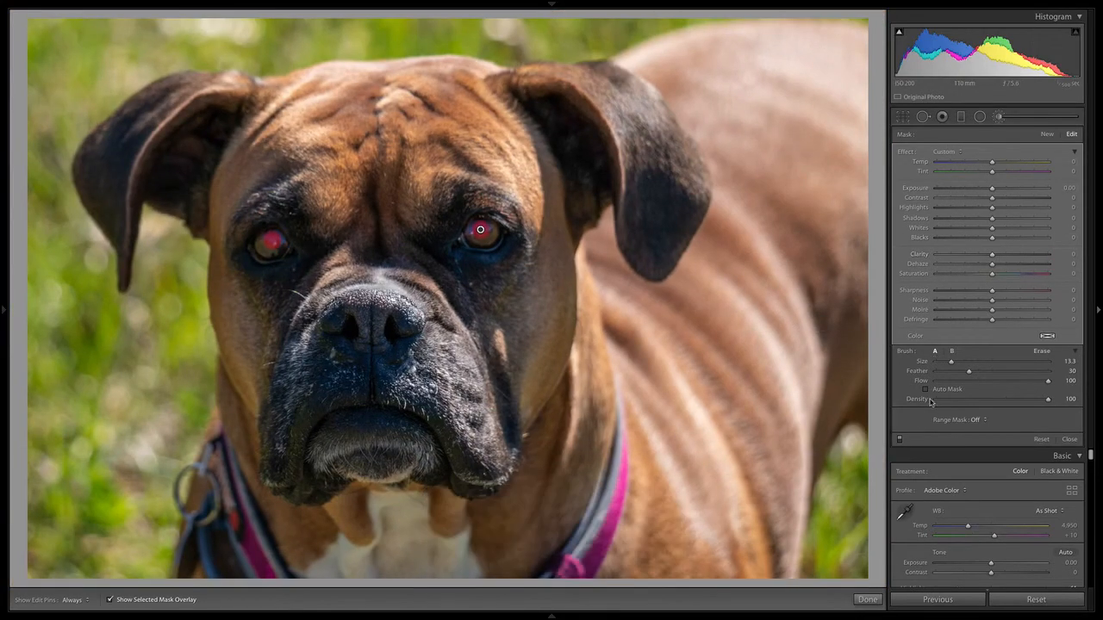
Hide the mask overlay and darken the eye reflections with Exposure -1.46 and Dehaze 36.
{"action": "key", "text": "o"}
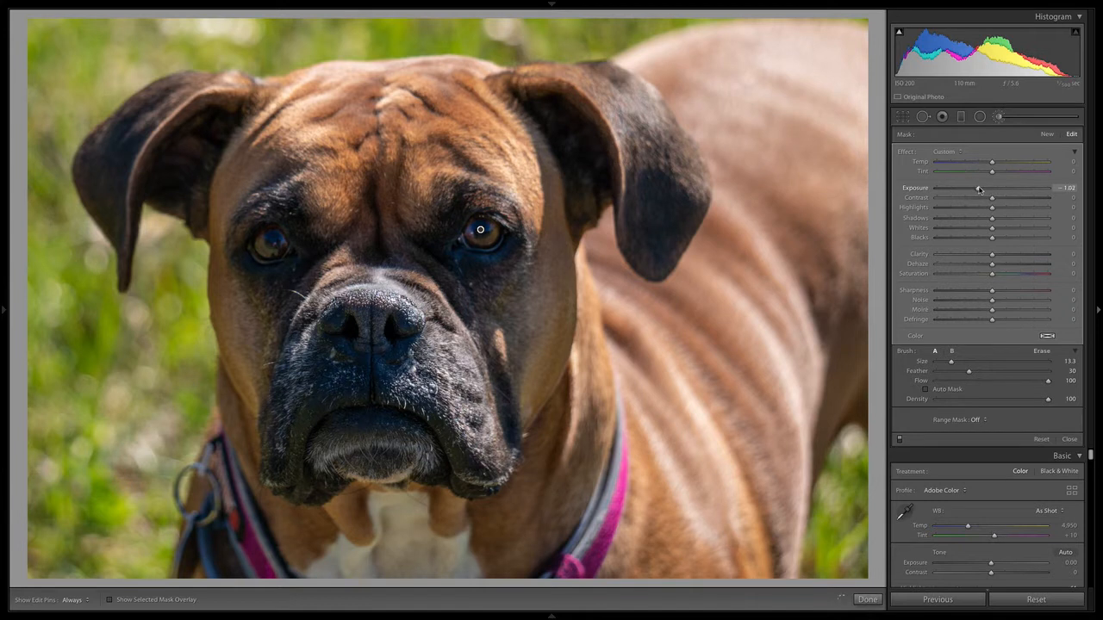
{"action": "left_click_drag", "start_coordinate": [973, 188], "coordinate": [971, 189]}
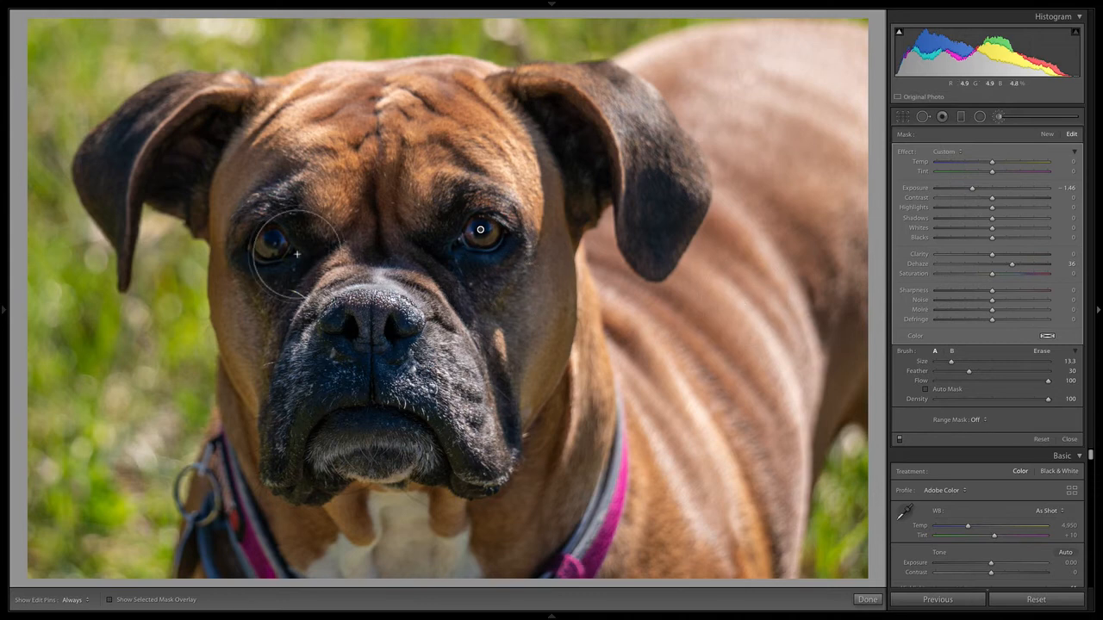
Erase the darkening mask from the dog's right eye with a feather 89 eraser, and repaint the reflection with brush A.
{"action": "key", "text": "z"}
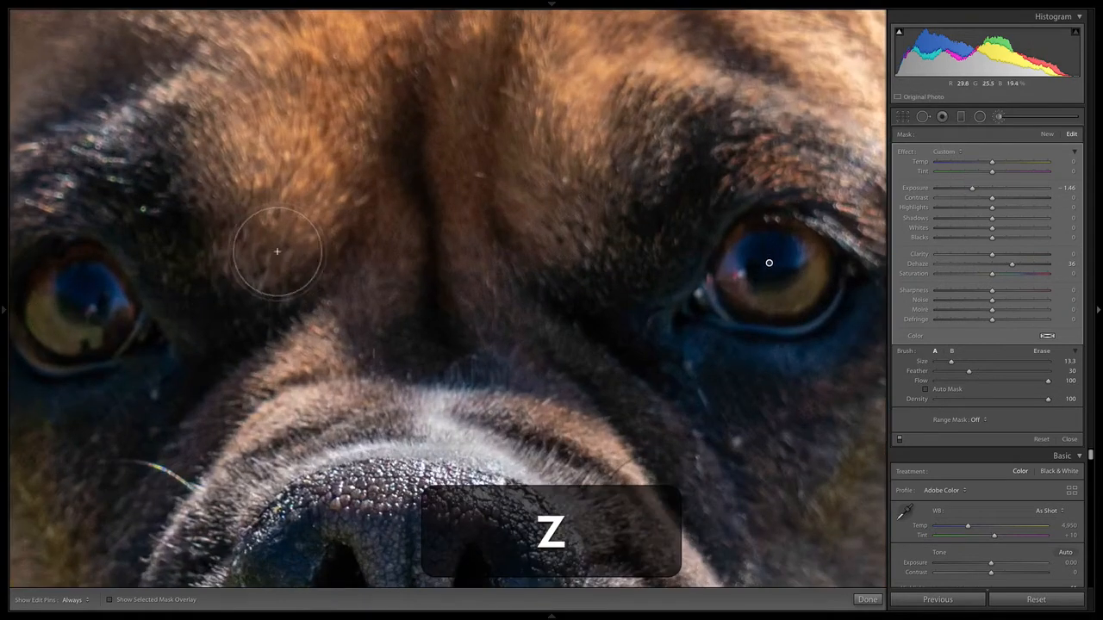
{"action": "key", "text": "space"}
{"action": "left_click_drag", "start_coordinate": [164, 253], "coordinate": [515, 229]}
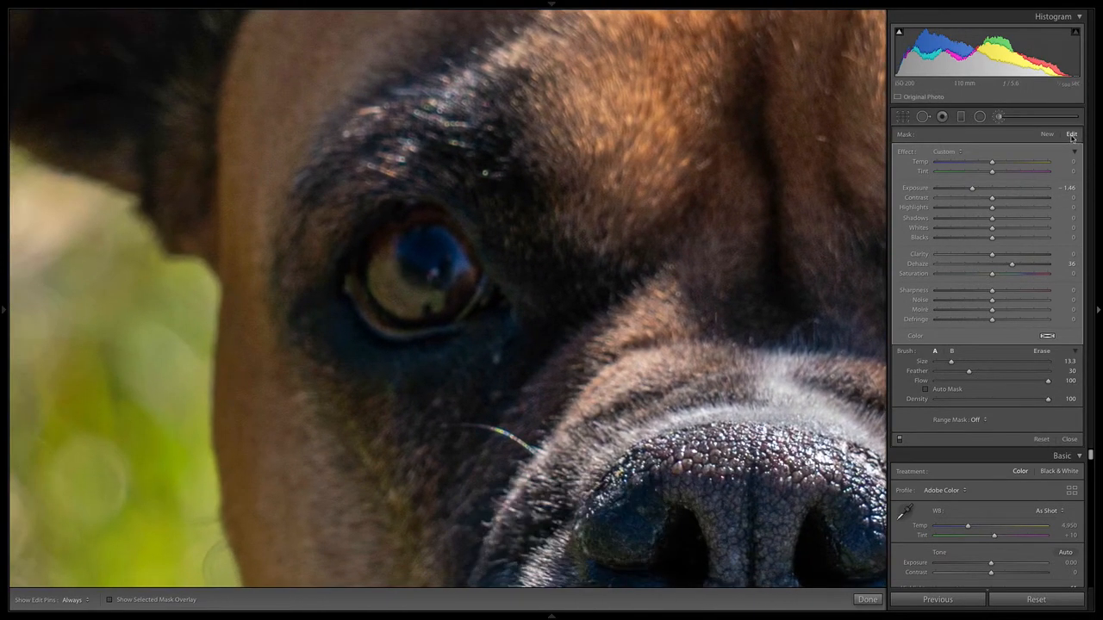
{"action": "left_click", "coordinate": [1041, 351]}
{"action": "mouse_move", "coordinate": [367, 253]}
{"action": "left_mouse_down"}
{"action": "mouse_move", "coordinate": [420, 240]}
{"action": "mouse_move", "coordinate": [494, 314]}
{"action": "mouse_move", "coordinate": [415, 298]}
{"action": "mouse_move", "coordinate": [410, 311]}
{"action": "mouse_move", "coordinate": [449, 302]}
{"action": "mouse_move", "coordinate": [419, 329]}
{"action": "mouse_move", "coordinate": [387, 301]}
{"action": "mouse_move", "coordinate": [408, 239]}
{"action": "mouse_move", "coordinate": [415, 286]}
{"action": "mouse_move", "coordinate": [383, 263]}
{"action": "mouse_move", "coordinate": [378, 360]}
{"action": "mouse_move", "coordinate": [343, 335]}
{"action": "mouse_move", "coordinate": [408, 364]}
{"action": "left_mouse_up"}
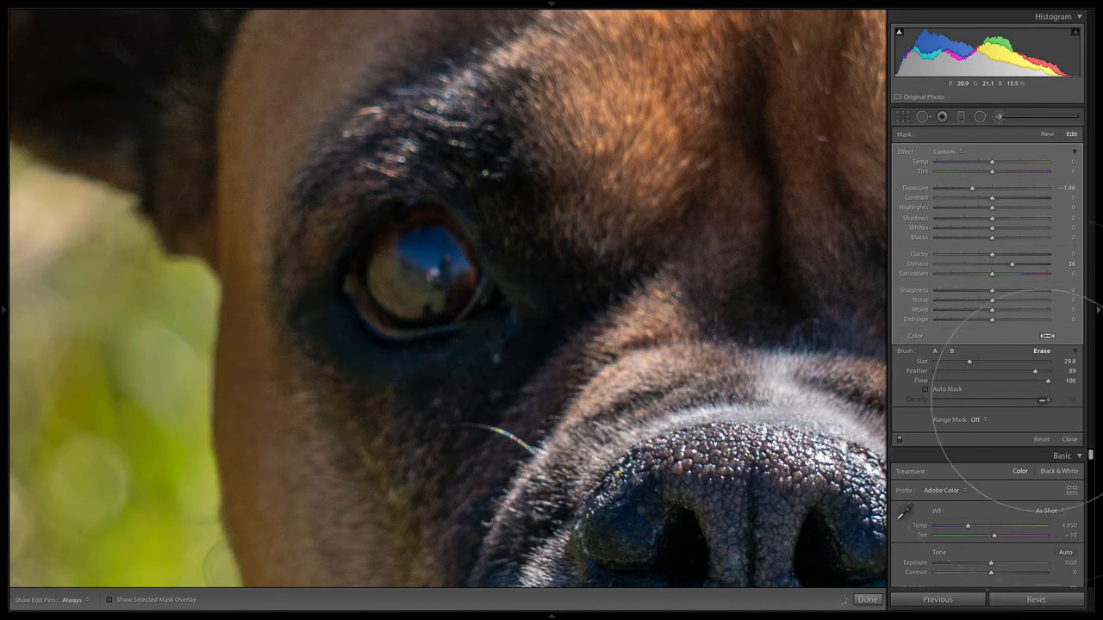
{"action": "left_click", "coordinate": [935, 352]}
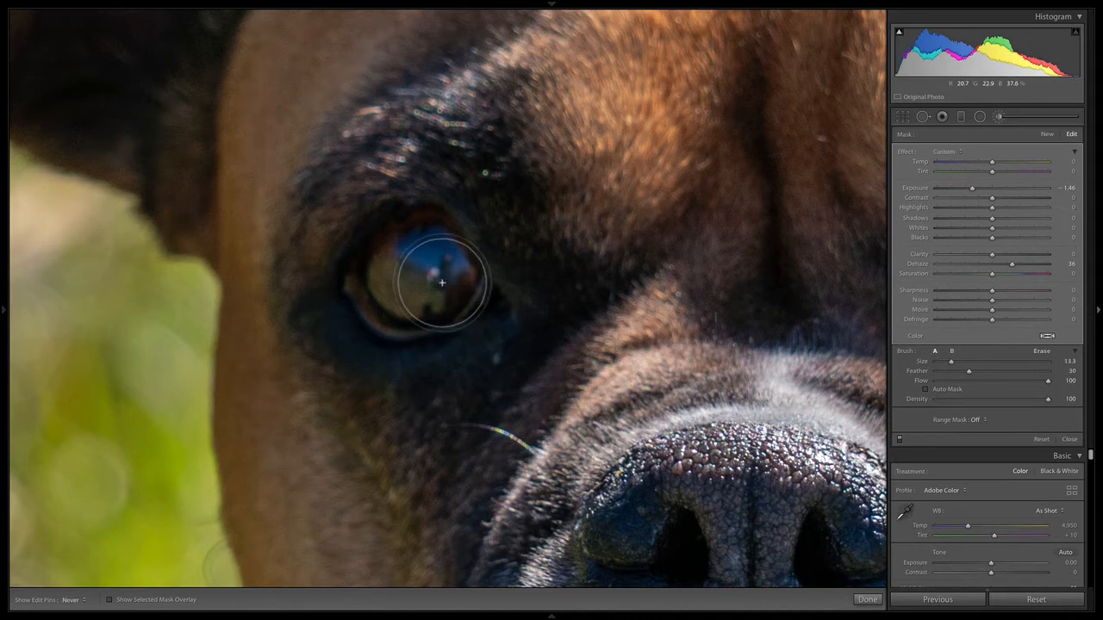
{"action": "left_click_drag", "start_coordinate": [442, 282], "coordinate": [442, 282]}
{"action": "key", "text": "z"}
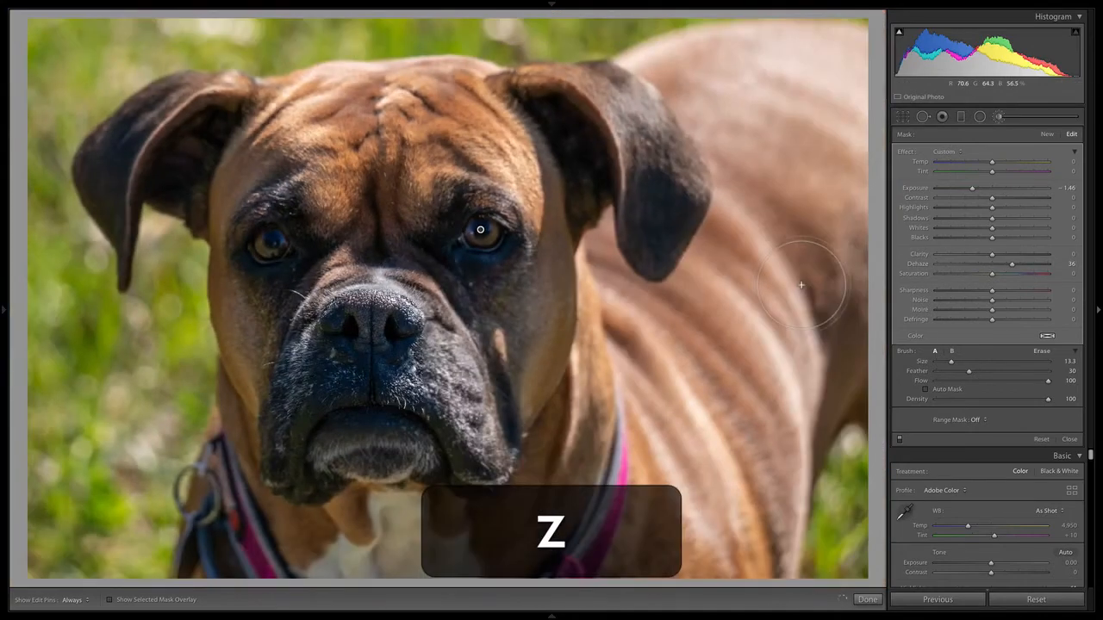
{"action": "key", "text": "z"}
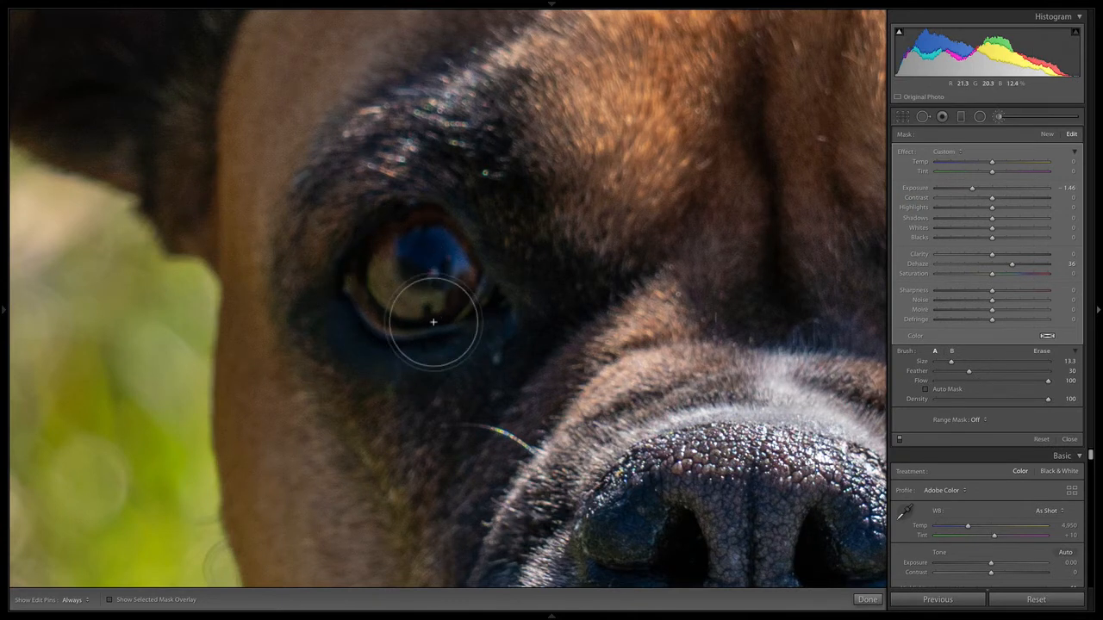
Create a new Adjustment Brush mask with feather 33 and paint over both of the dog's eyes with the overlay shown.
{"action": "left_click", "coordinate": [1046, 135]}
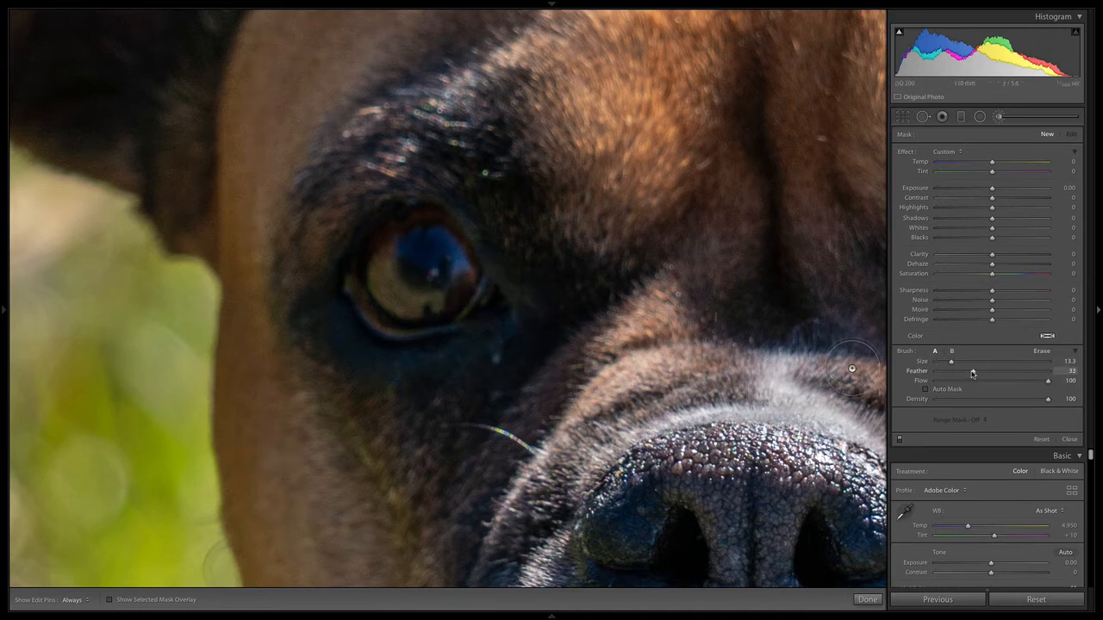
{"action": "key", "text": "h"}
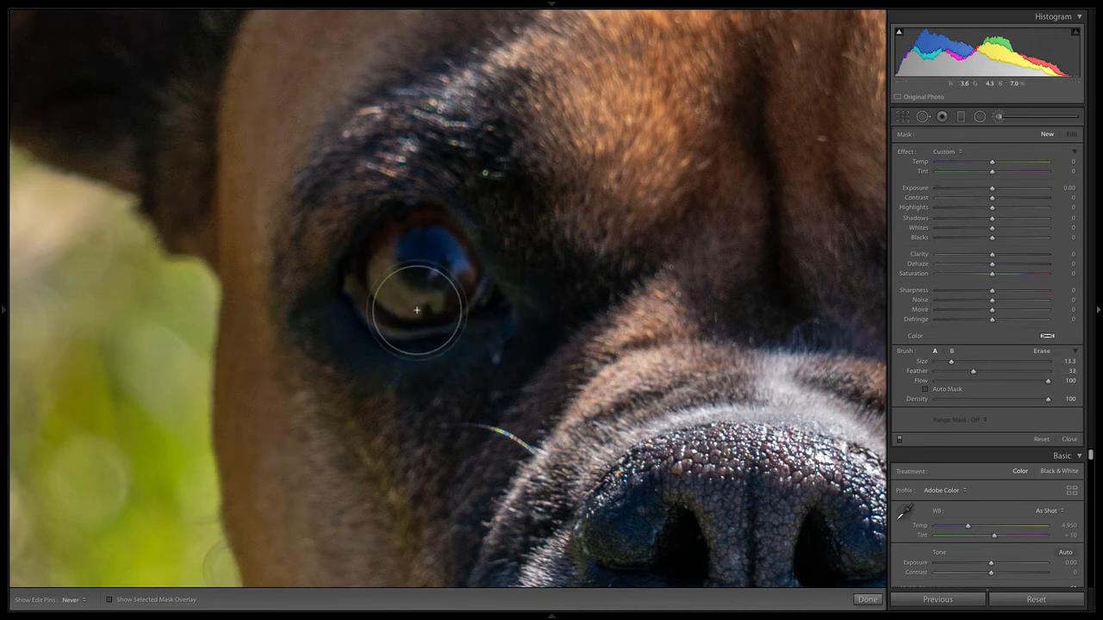
{"action": "left_click_drag", "start_coordinate": [417, 310], "coordinate": [480, 294]}
{"action": "key", "text": "o"}
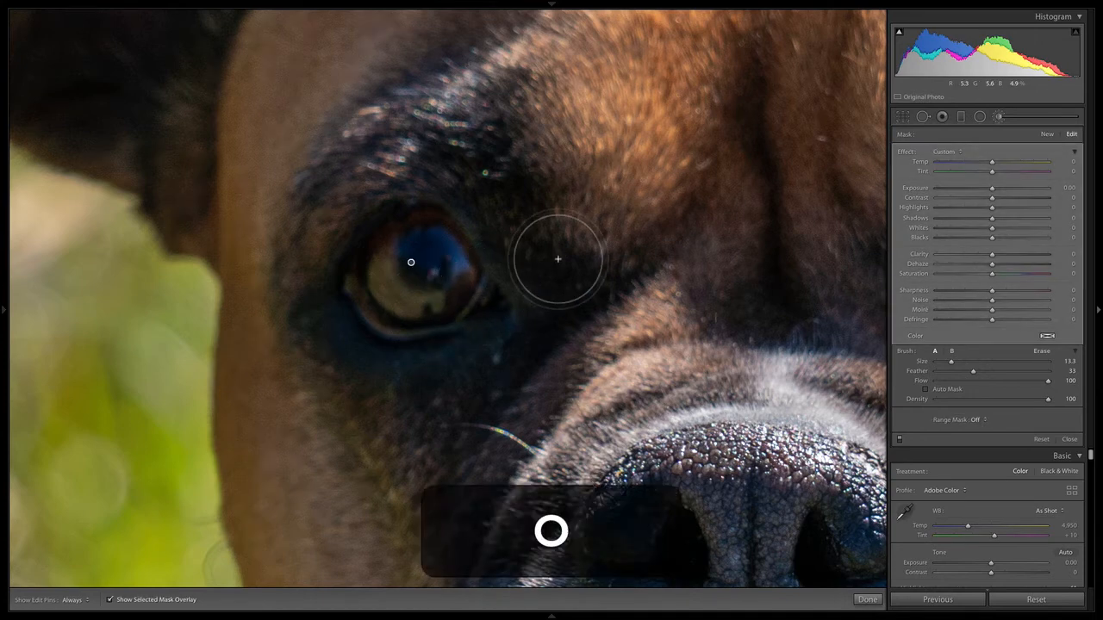
{"action": "mouse_move", "coordinate": [745, 258]}
{"action": "left_mouse_down"}
{"action": "mouse_move", "coordinate": [536, 269]}
{"action": "mouse_move", "coordinate": [585, 265]}
{"action": "mouse_move", "coordinate": [593, 243]}
{"action": "mouse_move", "coordinate": [560, 232]}
{"action": "left_mouse_up"}
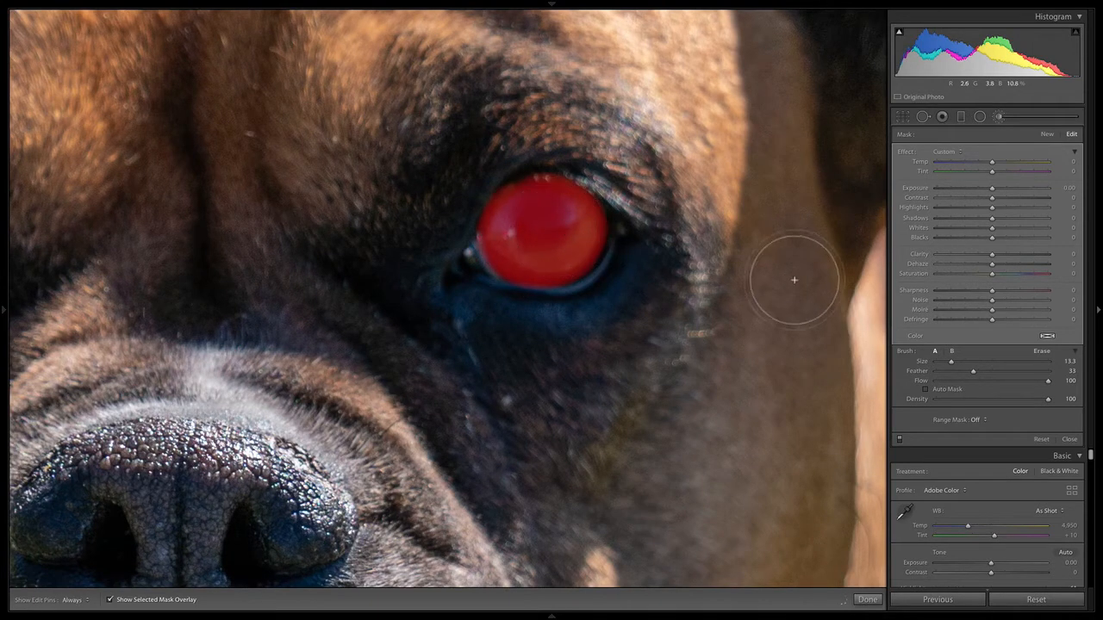
Limit the eye mask with a Color range mask sampled from the brown iris, with Amount 12.
{"action": "left_click", "coordinate": [981, 420]}
{"action": "left_click", "coordinate": [982, 426]}
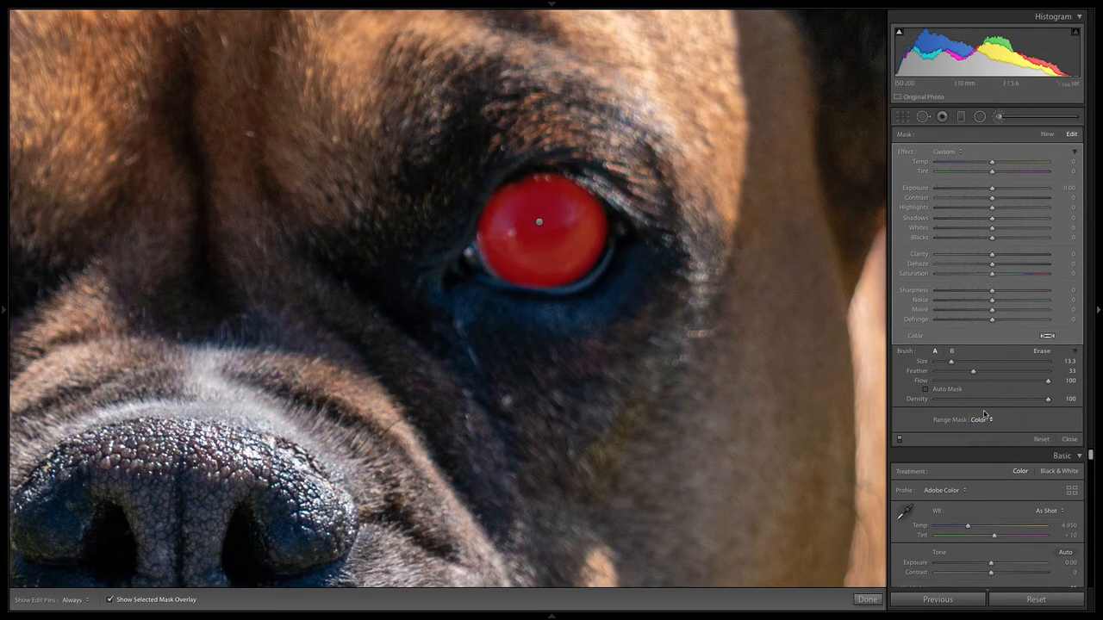
{"action": "left_click", "coordinate": [906, 423]}
{"action": "left_click", "coordinate": [576, 251]}
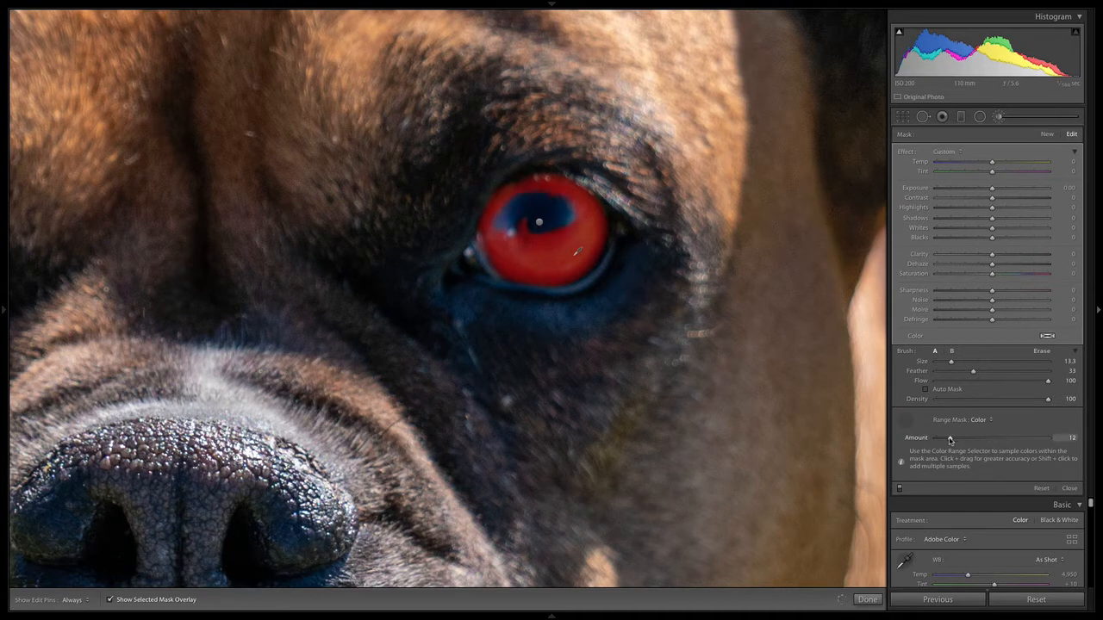
Erase the mask from the pupil of the dog's right eye using an eraser of size 4.9 and feather 42.
{"action": "key", "text": "space"}
{"action": "left_click_drag", "start_coordinate": [402, 265], "coordinate": [911, 269]}
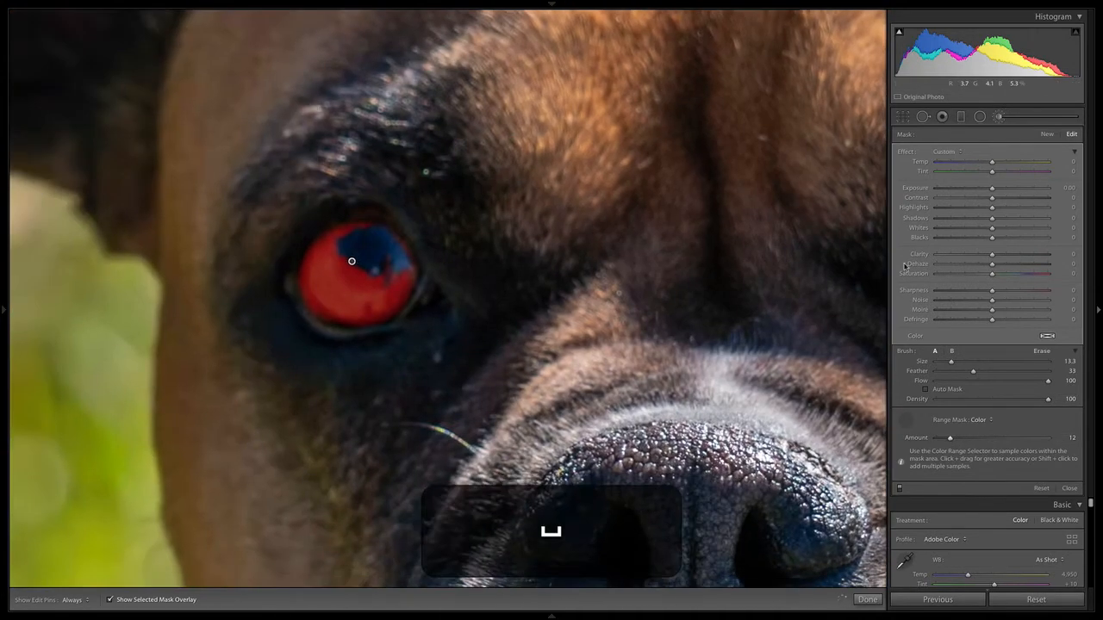
{"action": "left_click_drag", "start_coordinate": [368, 285], "coordinate": [437, 295]}
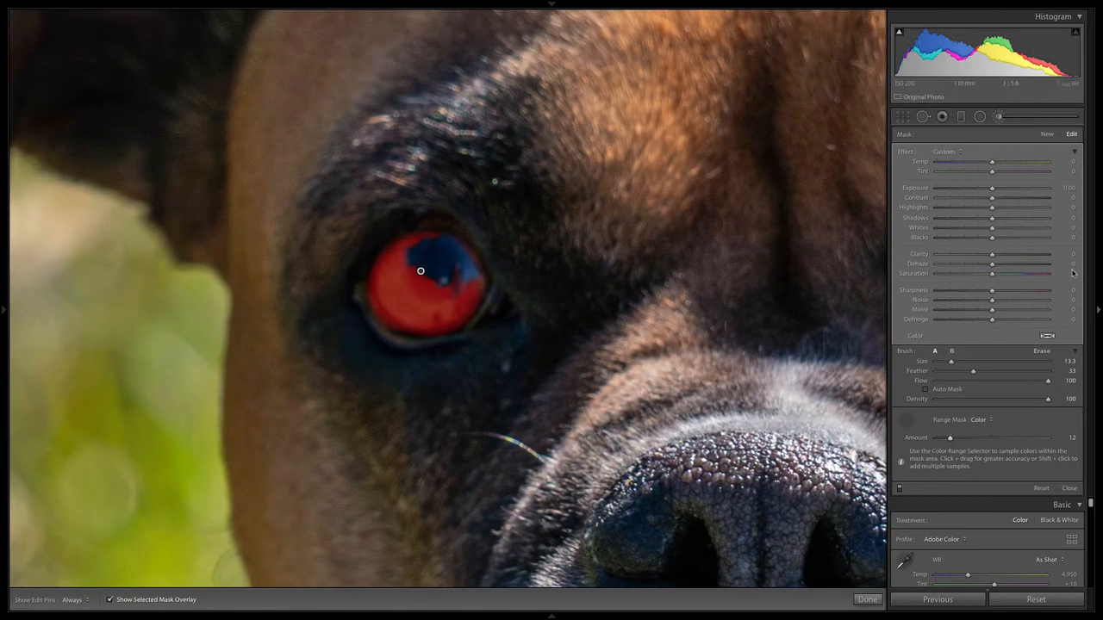
{"action": "left_click", "coordinate": [1042, 352]}
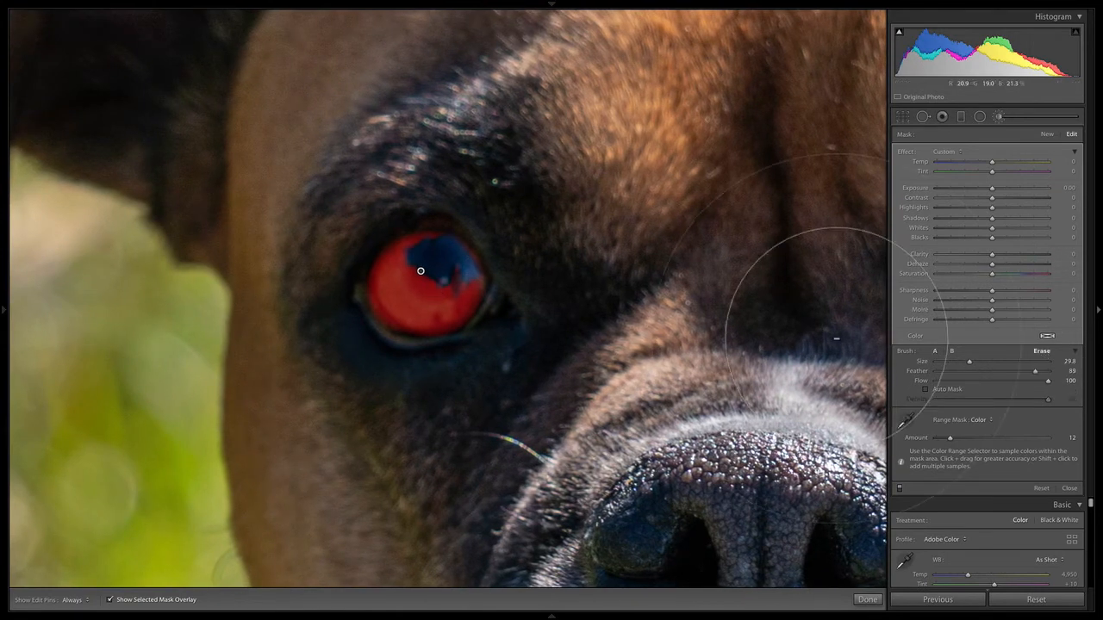
{"action": "left_click_drag", "start_coordinate": [958, 366], "coordinate": [939, 369]}
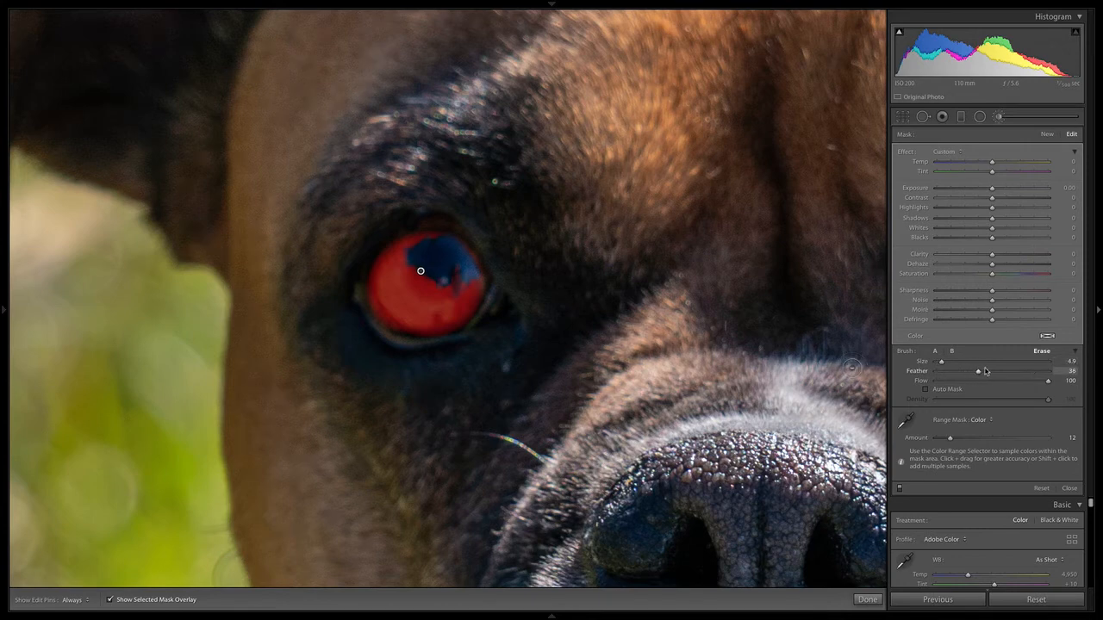
{"action": "left_click_drag", "start_coordinate": [986, 371], "coordinate": [991, 370]}
{"action": "key", "text": "h"}
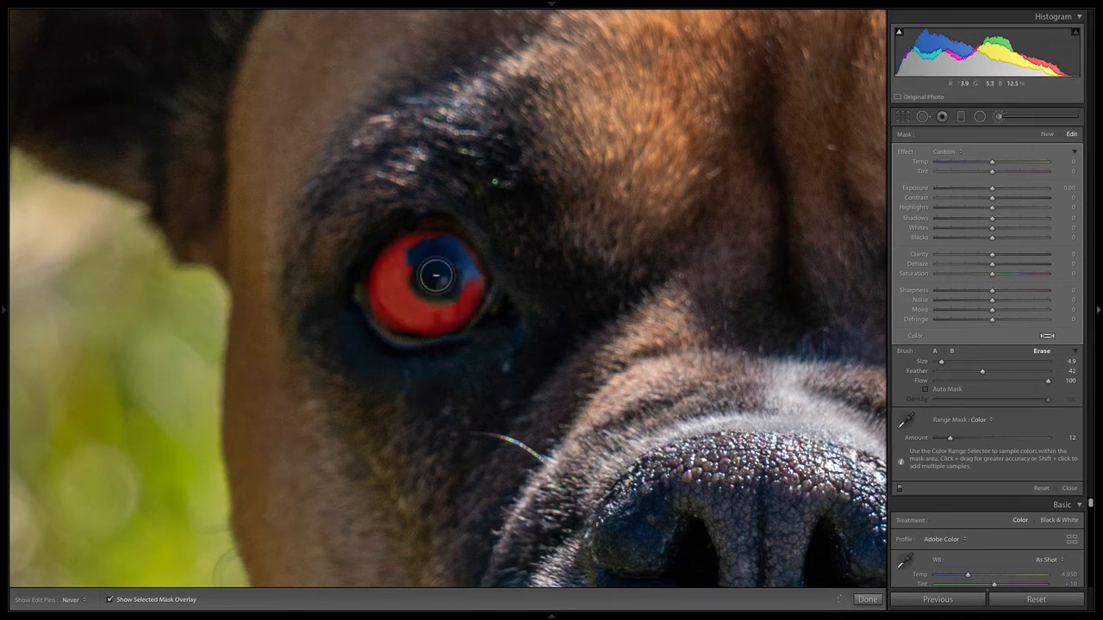
{"action": "left_click_drag", "start_coordinate": [436, 275], "coordinate": [435, 290]}
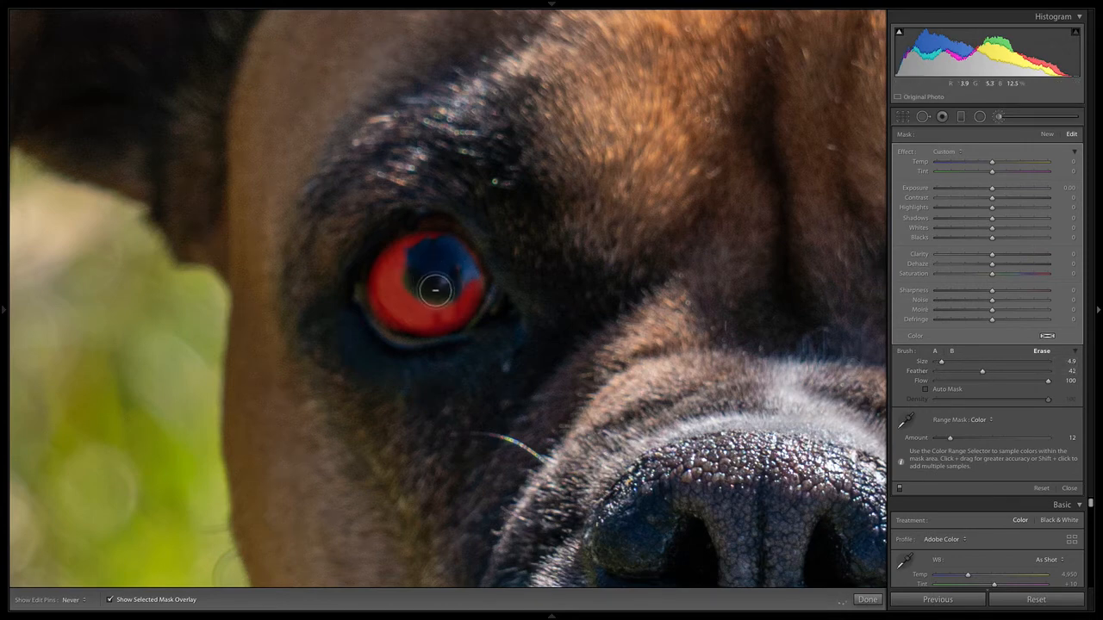
Erase the mask from the pupil of the dog's left eye and hide the mask overlay.
{"action": "key", "text": "space"}
{"action": "left_click_drag", "start_coordinate": [800, 256], "coordinate": [414, 254]}
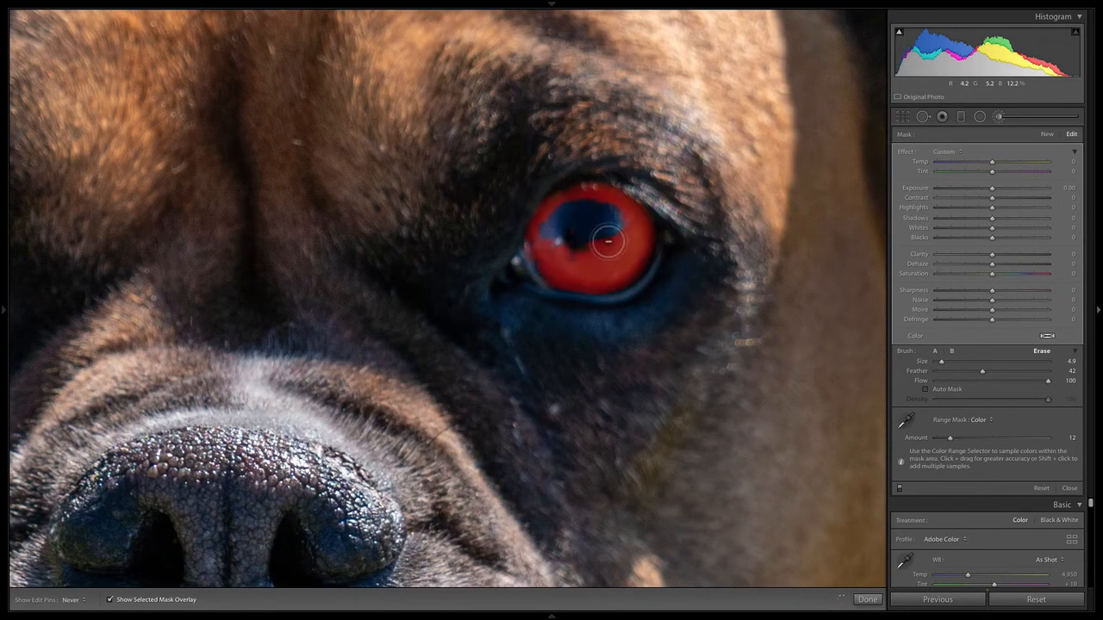
{"action": "mouse_move", "coordinate": [607, 244]}
{"action": "left_mouse_down"}
{"action": "mouse_move", "coordinate": [578, 253]}
{"action": "mouse_move", "coordinate": [600, 239]}
{"action": "mouse_move", "coordinate": [593, 231]}
{"action": "mouse_move", "coordinate": [637, 225]}
{"action": "left_mouse_up"}
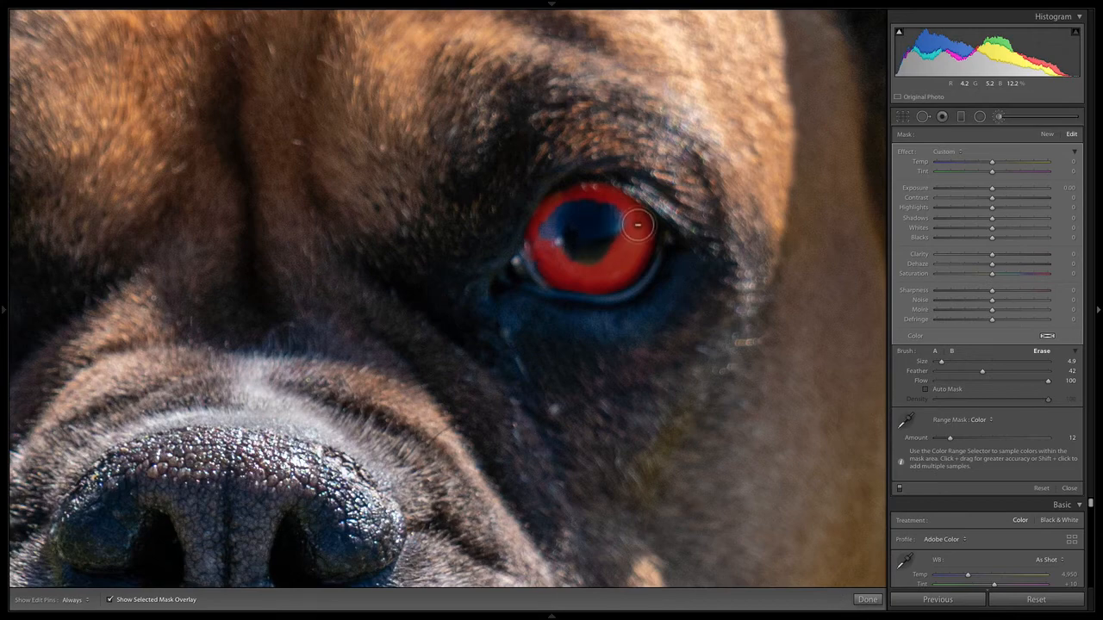
{"action": "key", "text": "z"}
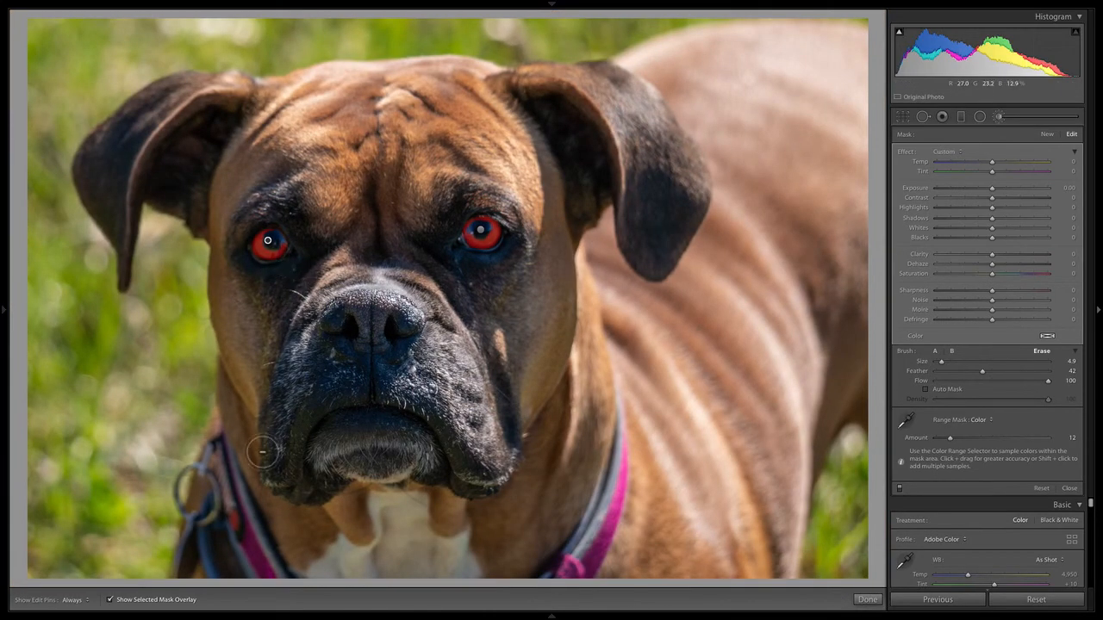
{"action": "left_click", "coordinate": [110, 598]}
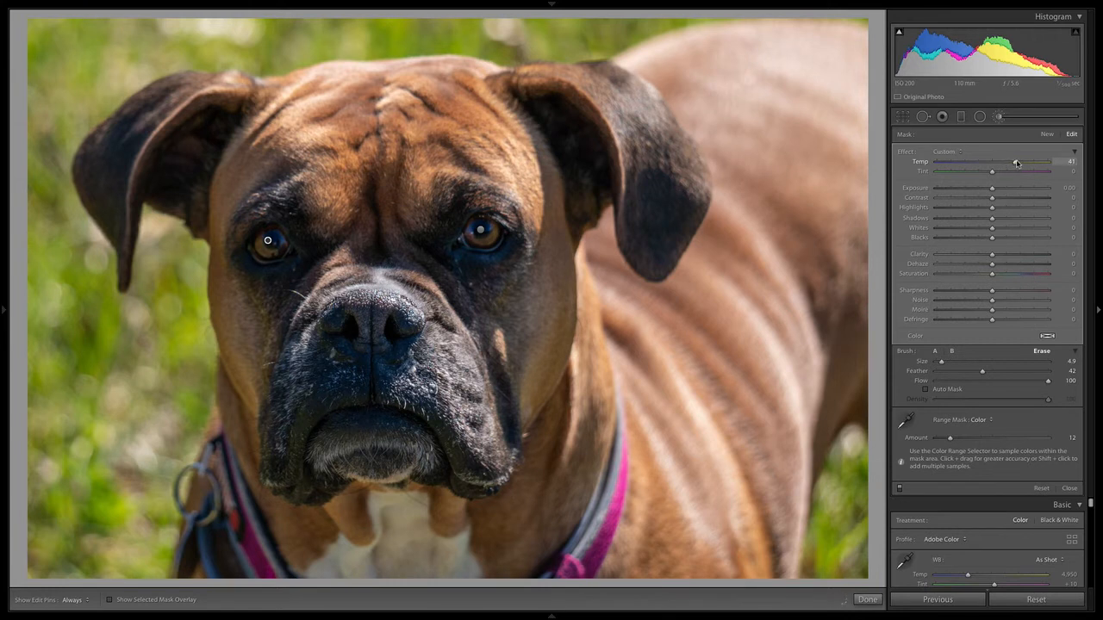
Try warming the irises with Temp 22 and an orange color tint at 58% saturation.
{"action": "left_click", "coordinate": [1045, 336]}
{"action": "left_click", "coordinate": [982, 326]}
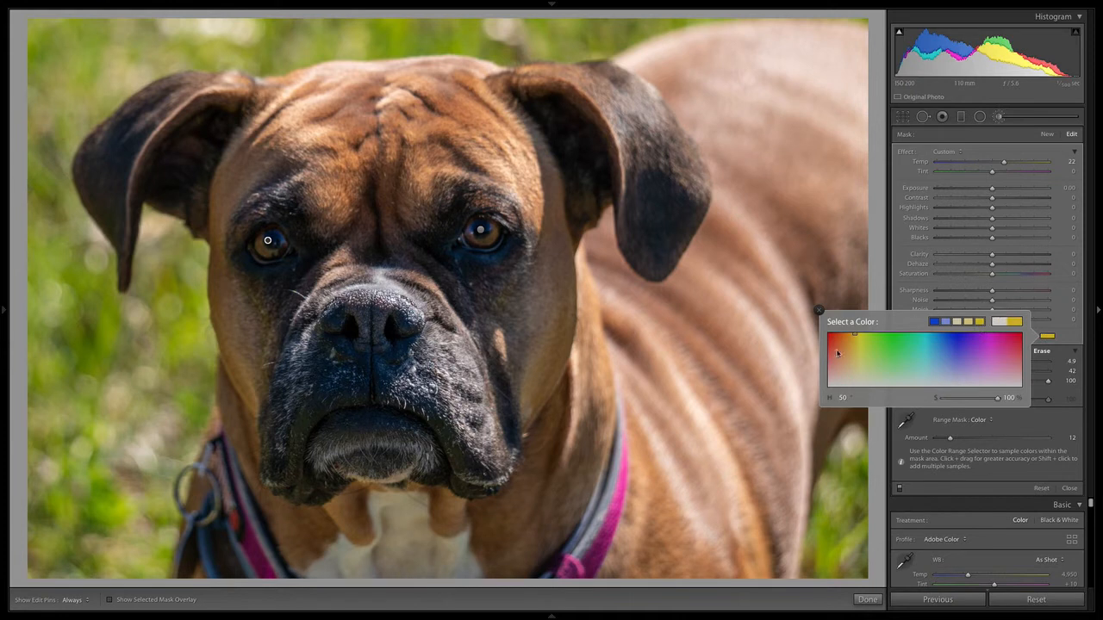
{"action": "left_click_drag", "start_coordinate": [837, 352], "coordinate": [848, 369]}
{"action": "left_click", "coordinate": [819, 311]}
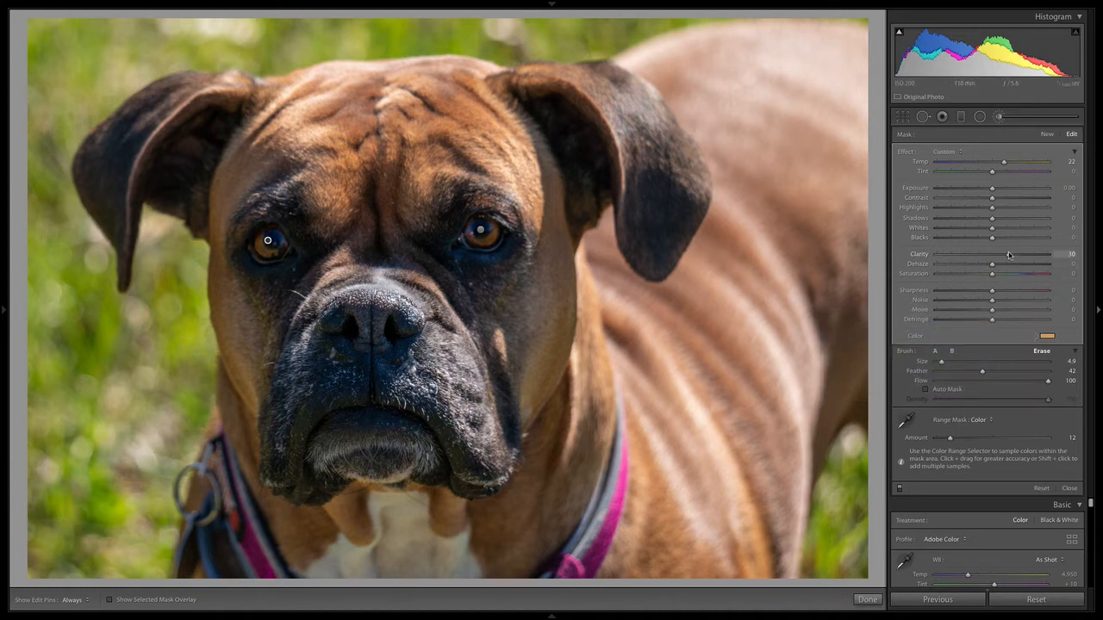
Remove the color tint from the iris mask, set Temp 31, Clarity 46 and Sharpness 42, and close the brush.
{"action": "left_click", "coordinate": [1048, 337]}
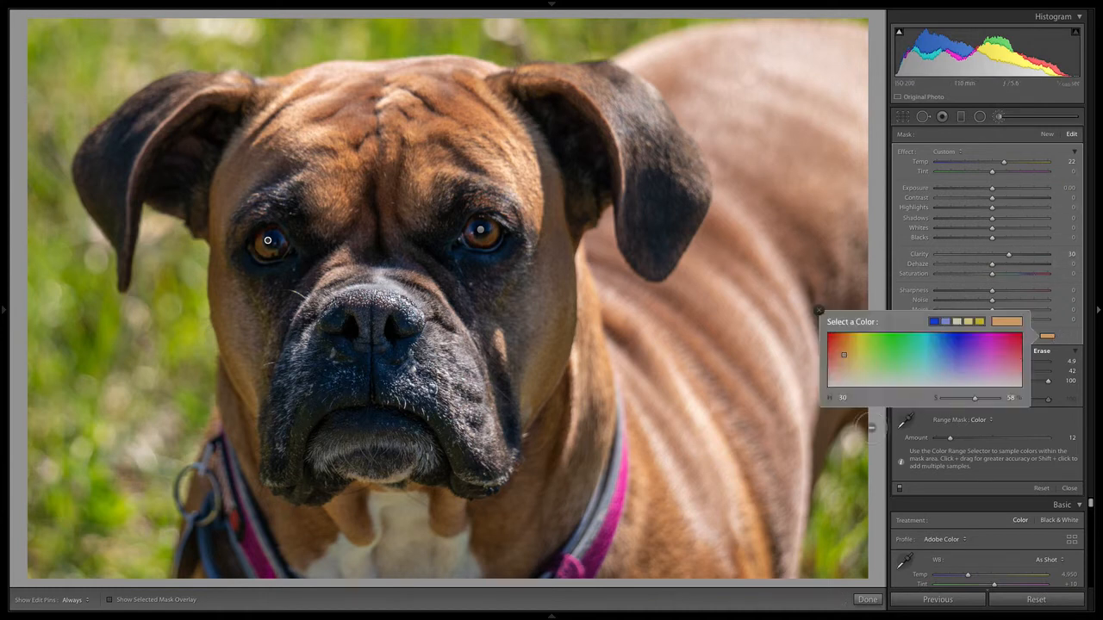
{"action": "left_click", "coordinate": [1017, 244]}
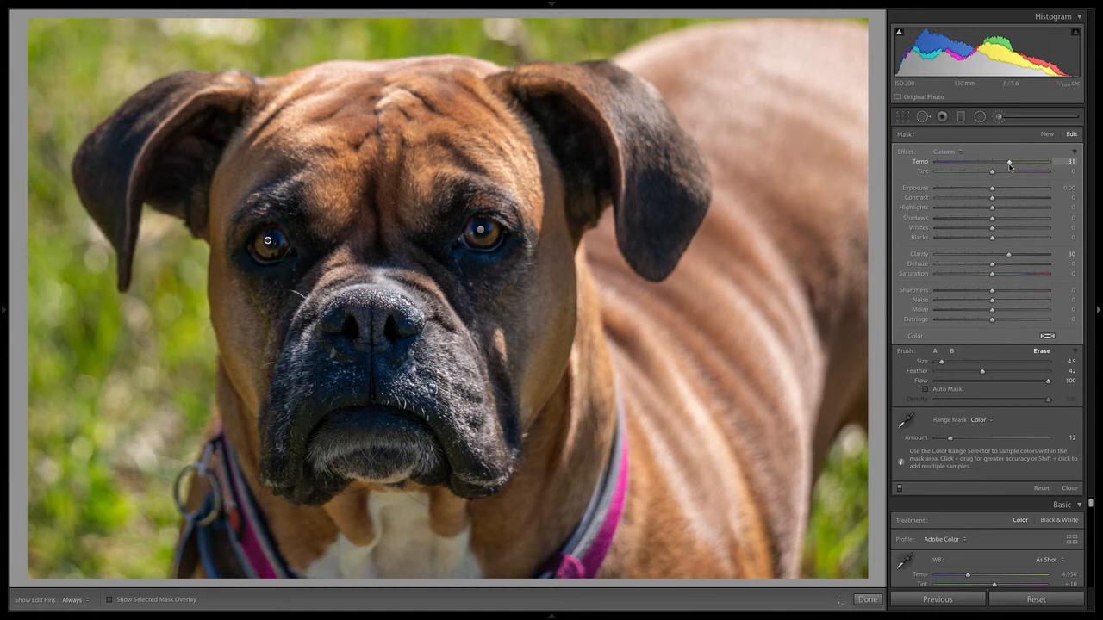
{"action": "left_click_drag", "start_coordinate": [1008, 254], "coordinate": [1018, 257]}
{"action": "left_click_drag", "start_coordinate": [993, 293], "coordinate": [1012, 293]}
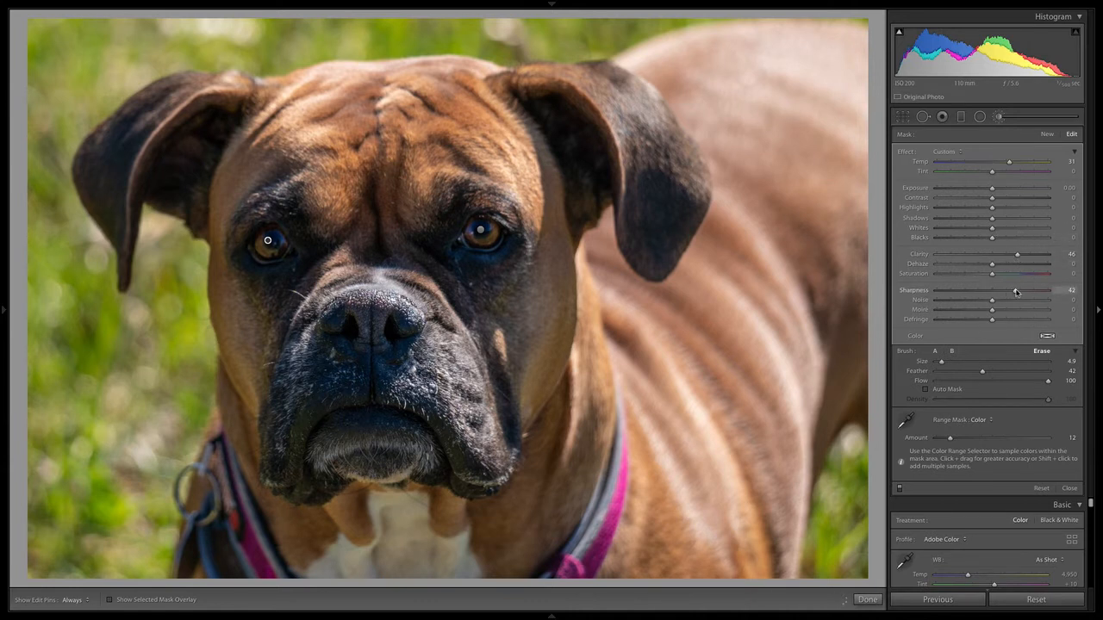
{"action": "key", "text": "k"}
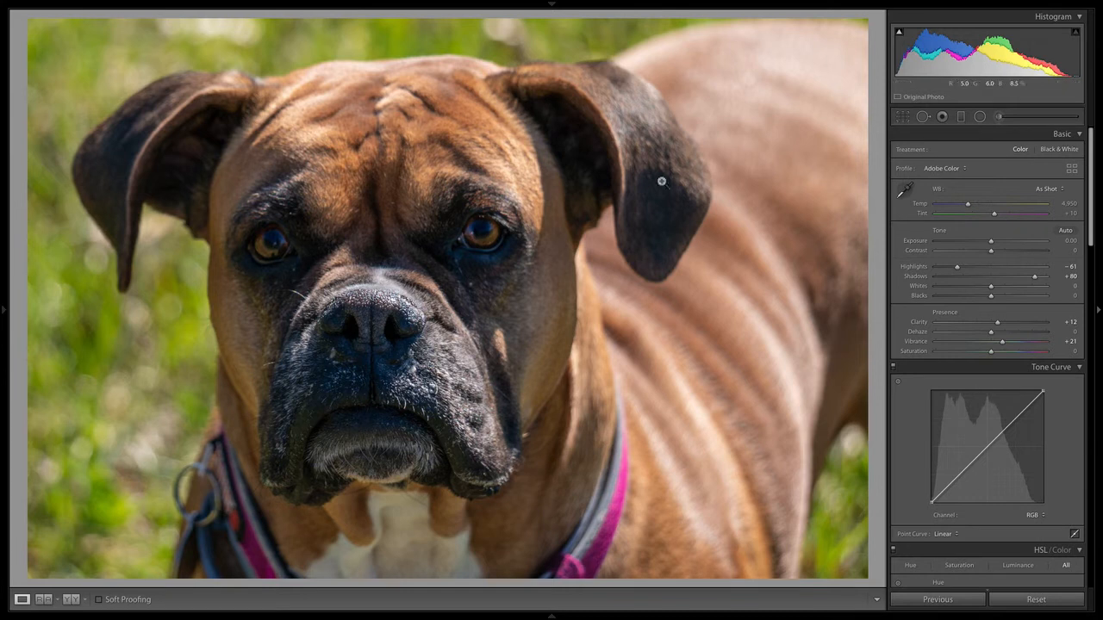
Draw a wide Radial Filter ellipse across both of the dog's eyes with feather 50 and show its mask overlay.
{"action": "left_click", "coordinate": [980, 117]}
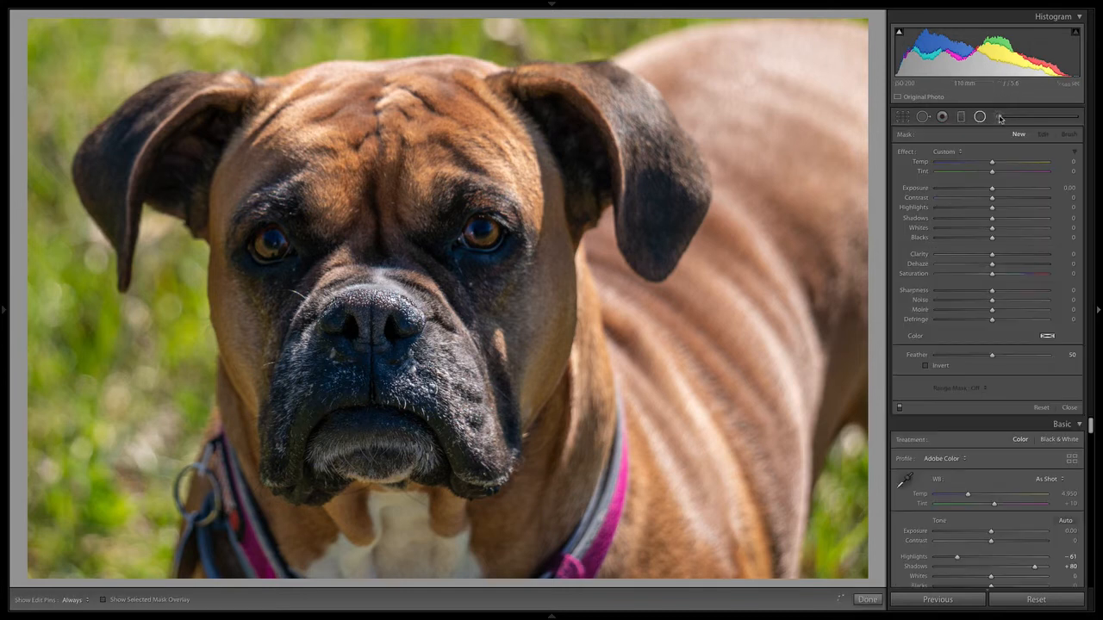
{"action": "left_click", "coordinate": [999, 117]}
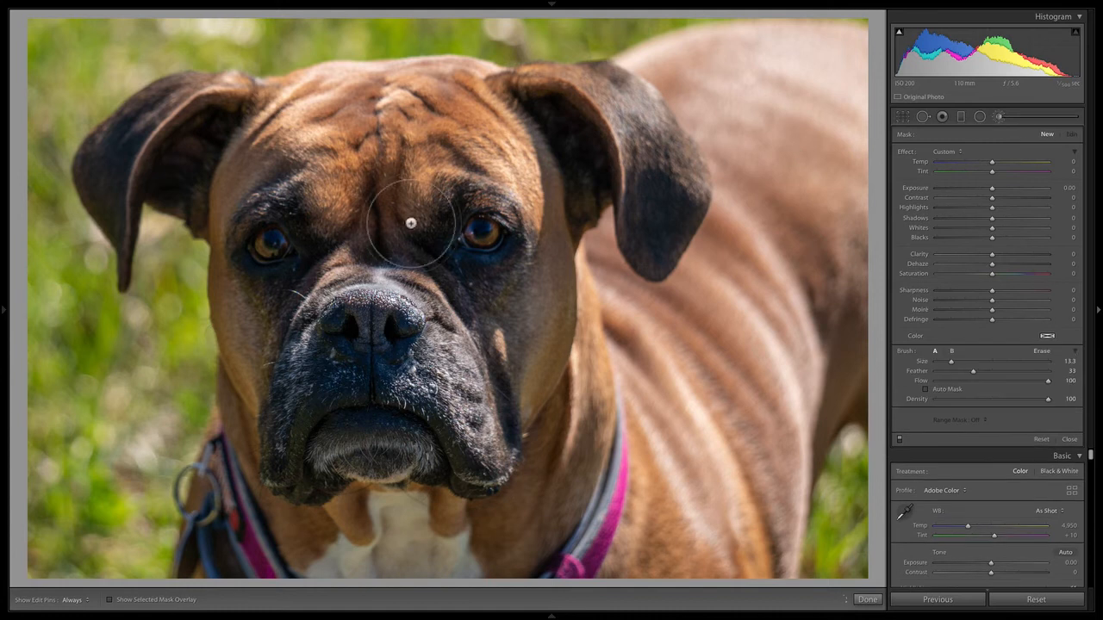
{"action": "left_click", "coordinate": [982, 117]}
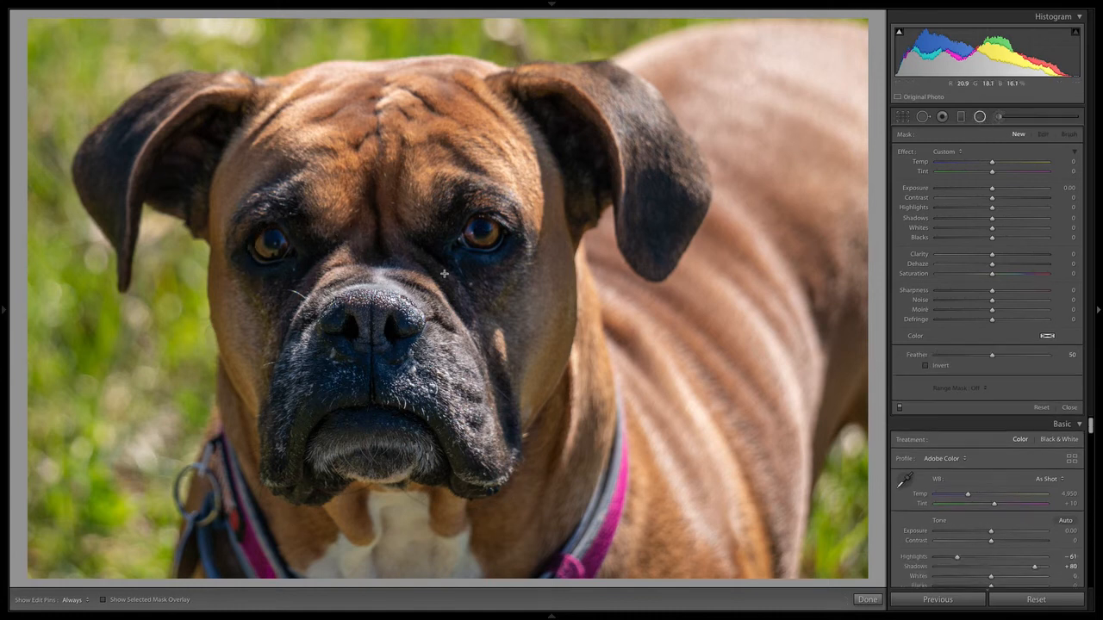
{"action": "left_click_drag", "start_coordinate": [481, 280], "coordinate": [567, 308]}
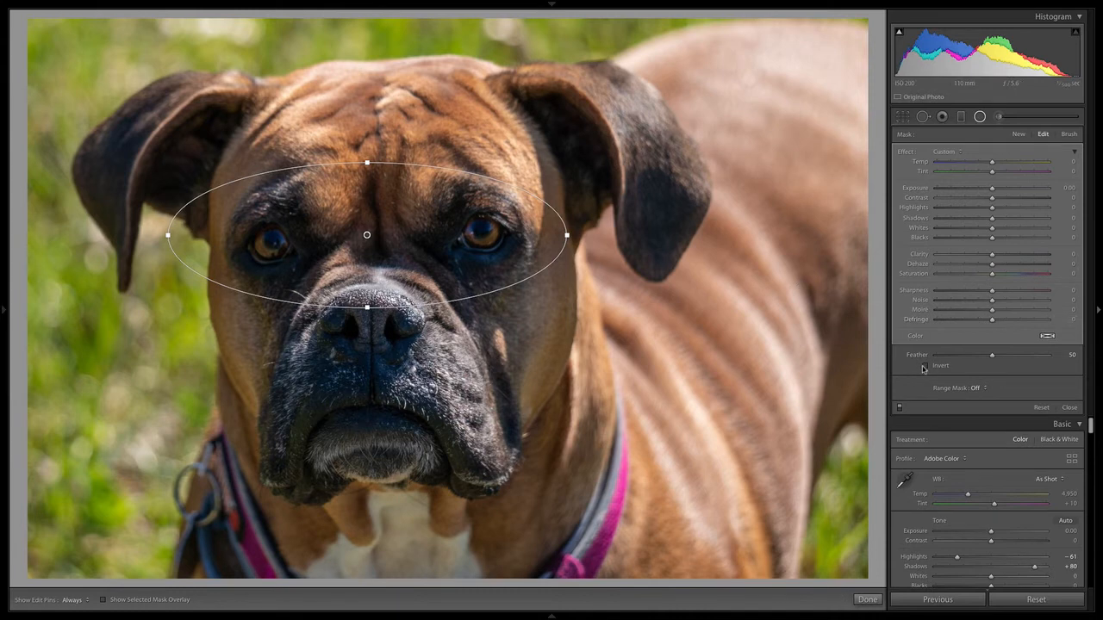
{"action": "key", "text": "o"}
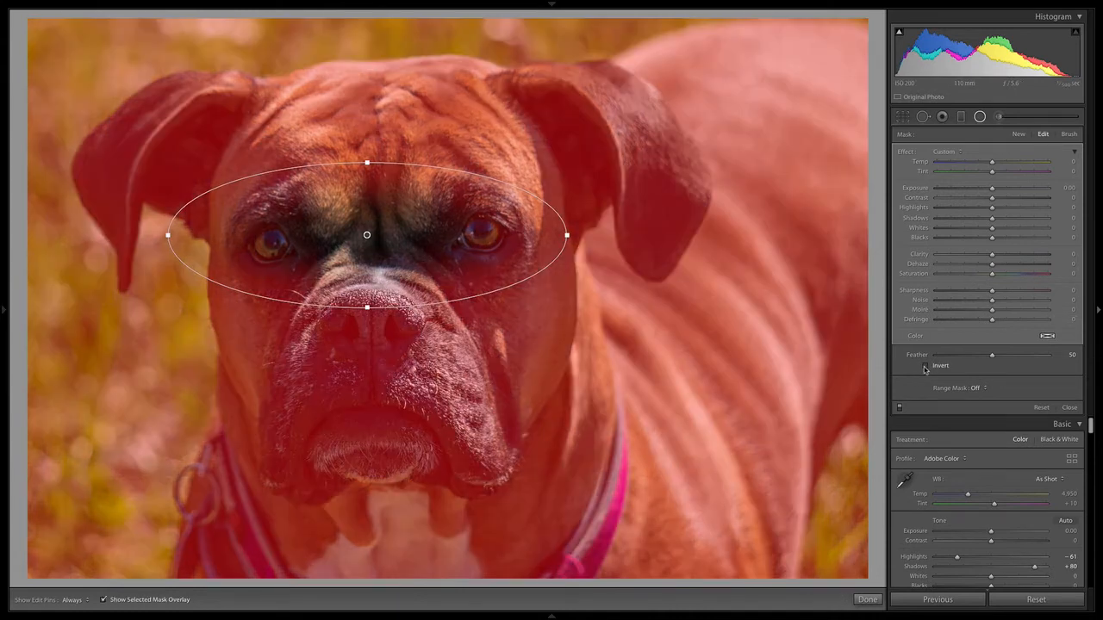
Invert the Radial Filter so it affects the eye area, hide its overlay, set Sharpness 80 and Clarity 12, and close the filter.
{"action": "left_click", "coordinate": [925, 367]}
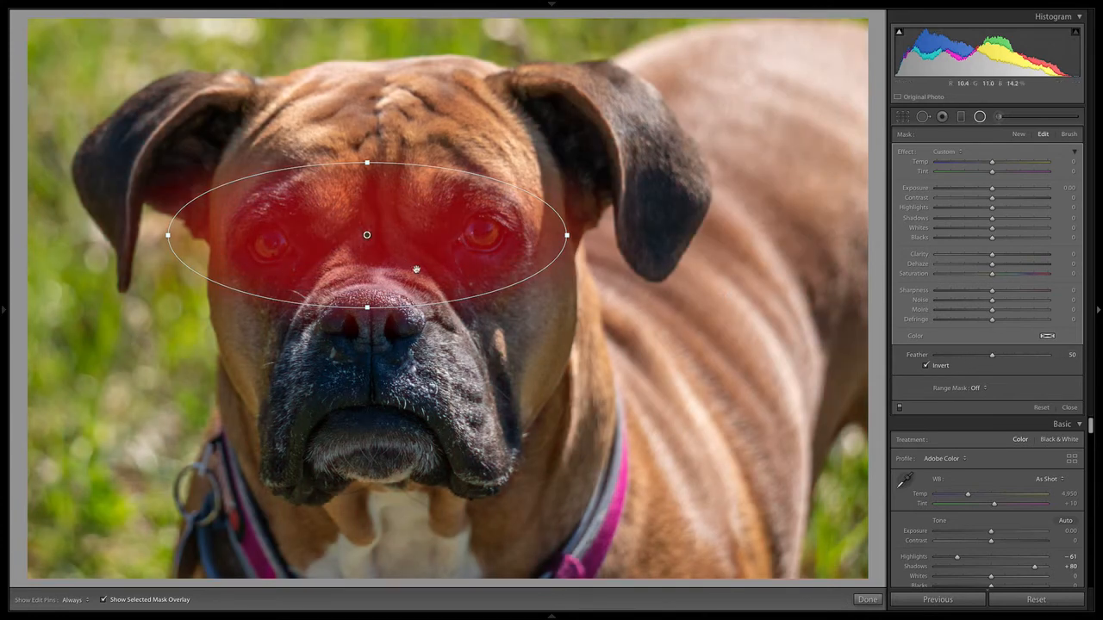
{"action": "key", "text": "o"}
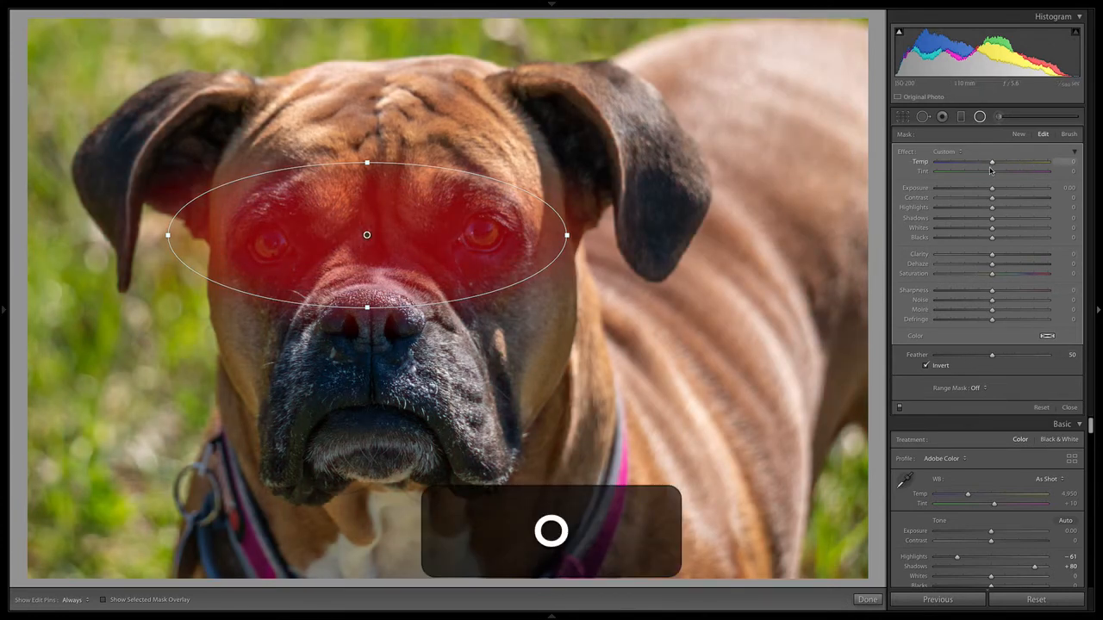
{"action": "left_click_drag", "start_coordinate": [997, 288], "coordinate": [1015, 292]}
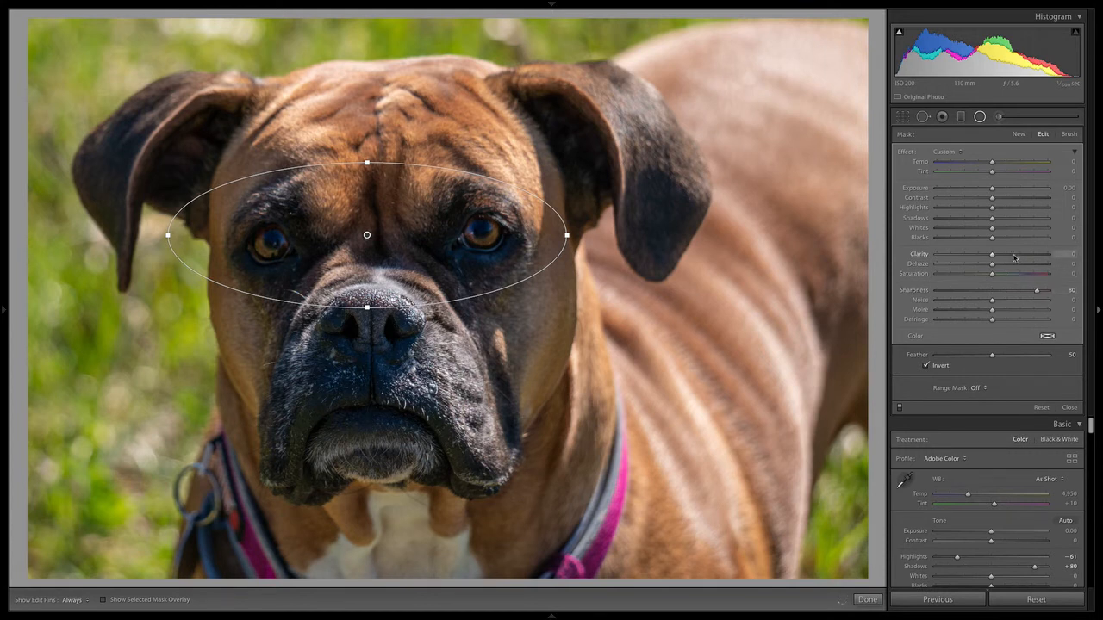
{"action": "left_click_drag", "start_coordinate": [991, 254], "coordinate": [1013, 256]}
{"action": "left_click_drag", "start_coordinate": [1013, 255], "coordinate": [1002, 257]}
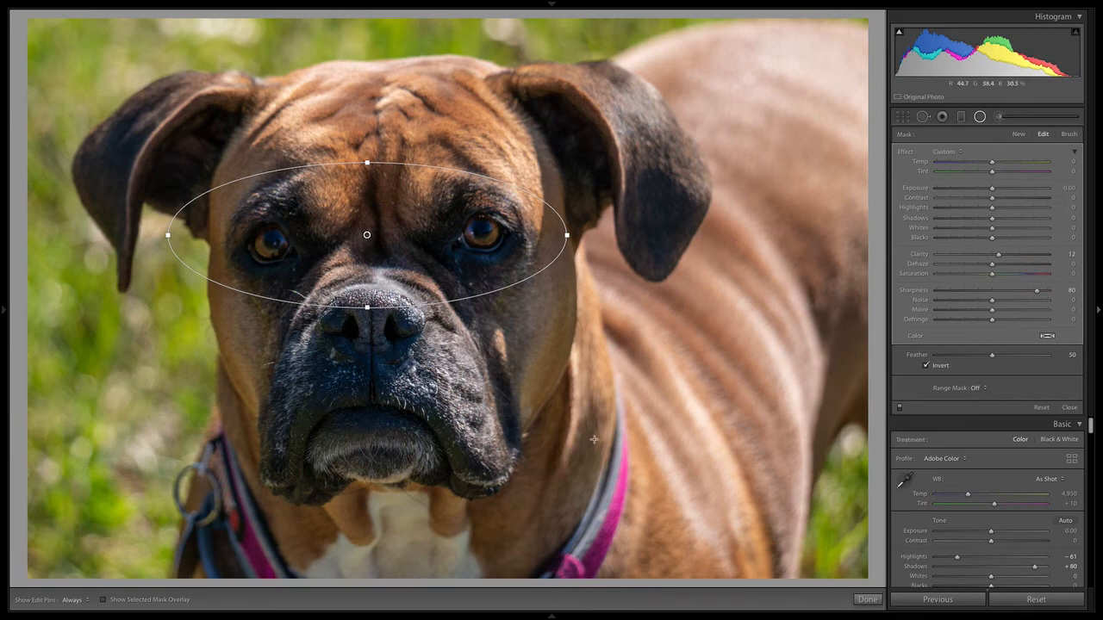
{"action": "left_click", "coordinate": [979, 116]}
Try darkening the photo's edges with a post-crop vignette Amount of -38.
{"action": "scroll", "coordinate": [1088, 461], "scroll_direction": "down", "scroll_amount": 5}
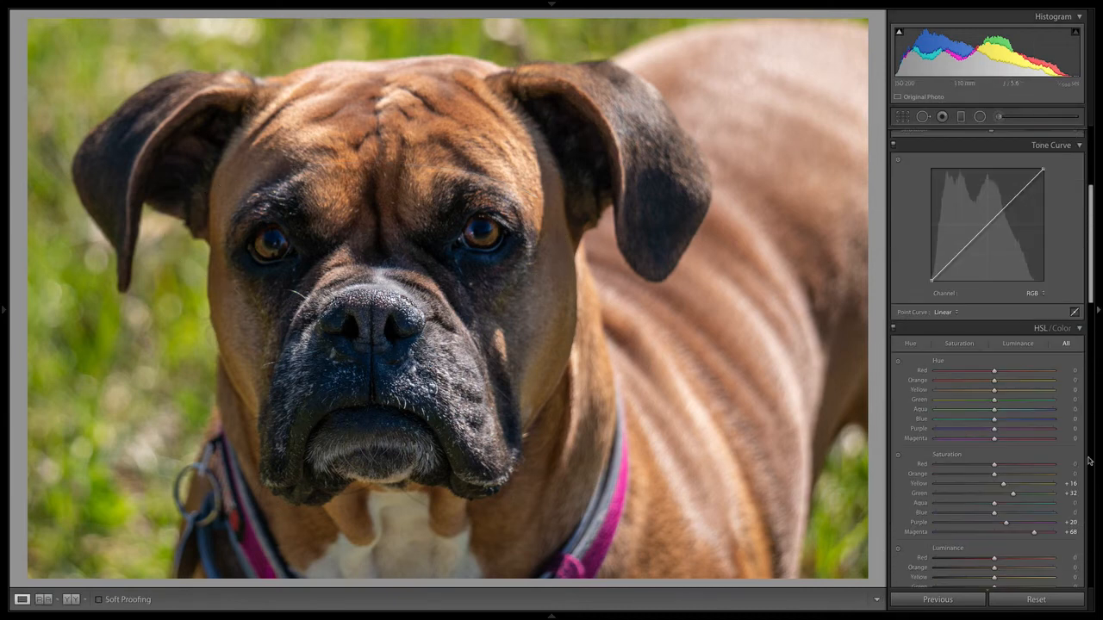
{"action": "scroll", "coordinate": [1088, 461], "scroll_direction": "down", "scroll_amount": 10}
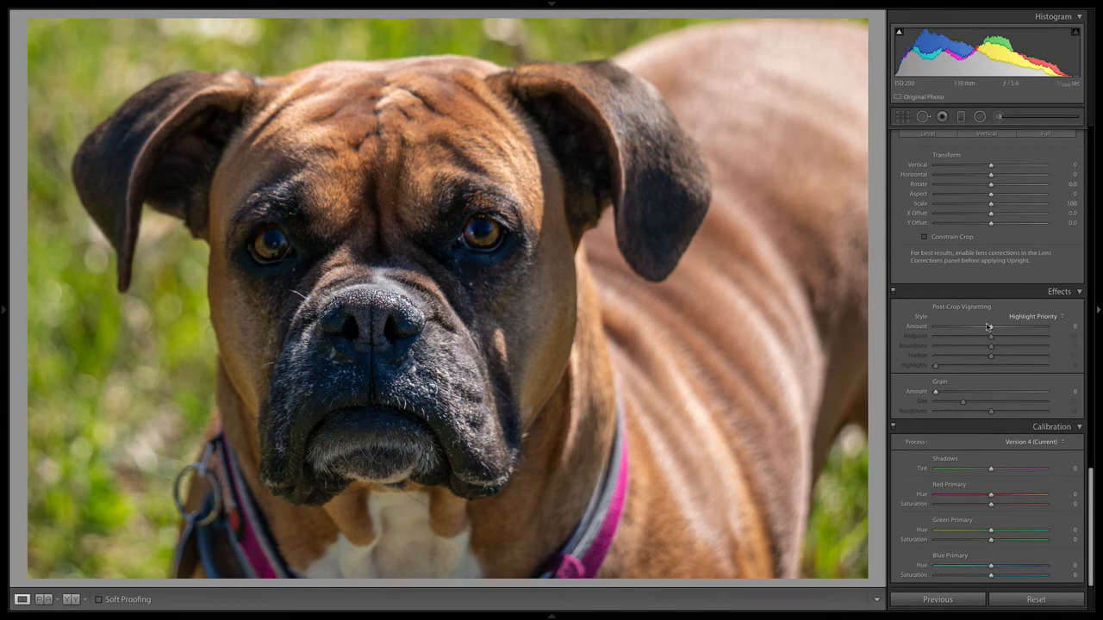
{"action": "left_click_drag", "start_coordinate": [989, 327], "coordinate": [969, 327]}
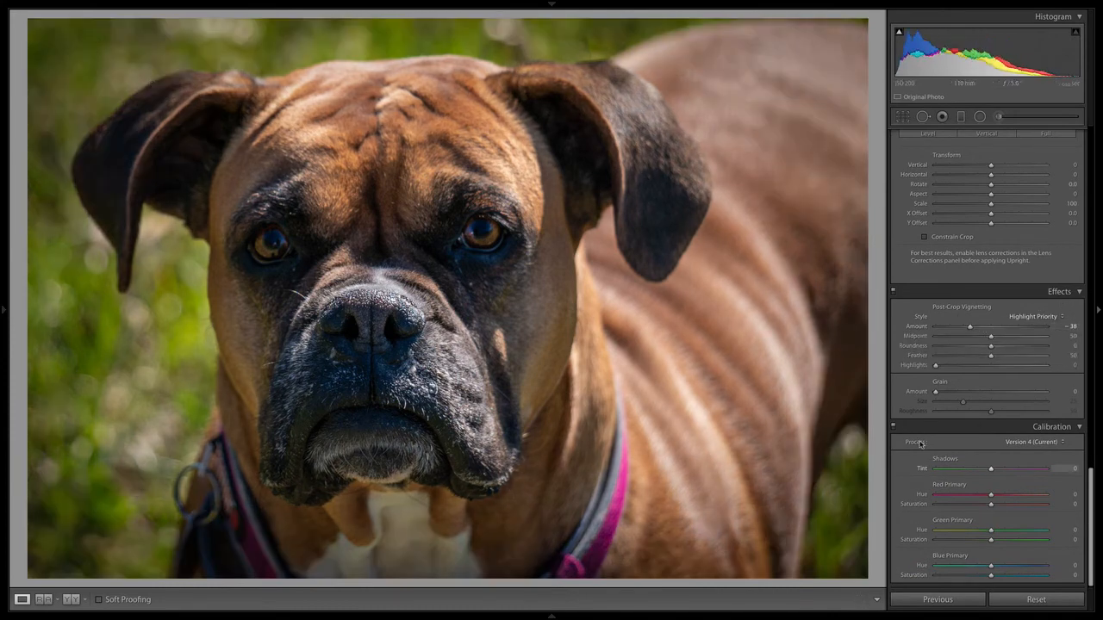
{"action": "double_click", "coordinate": [970, 330]}
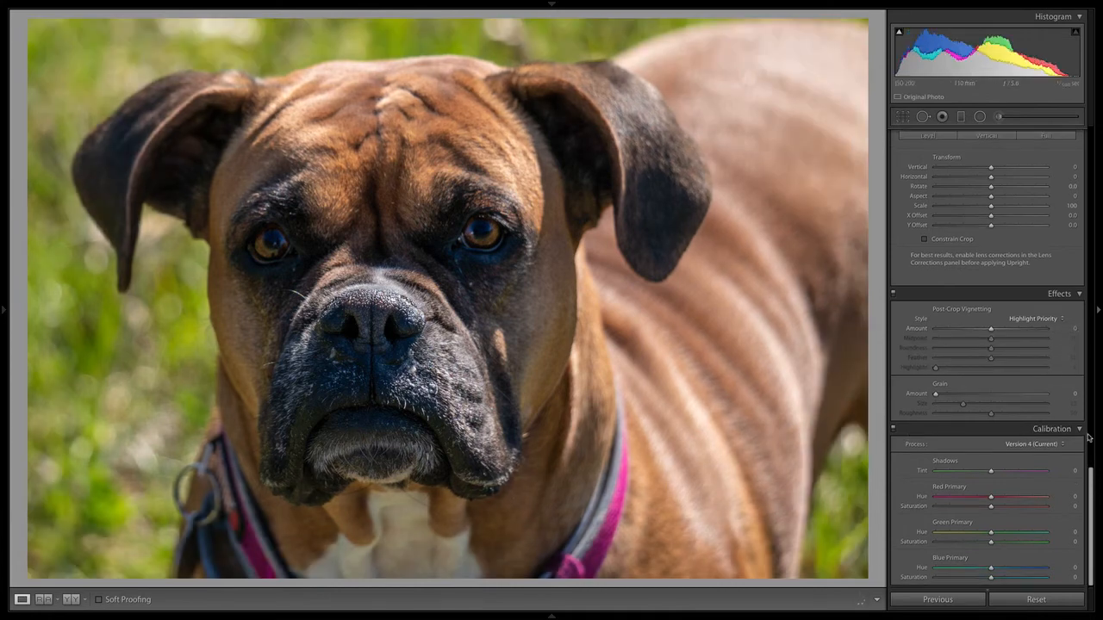
{"action": "left_click_drag", "start_coordinate": [1092, 487], "coordinate": [1092, 142]}
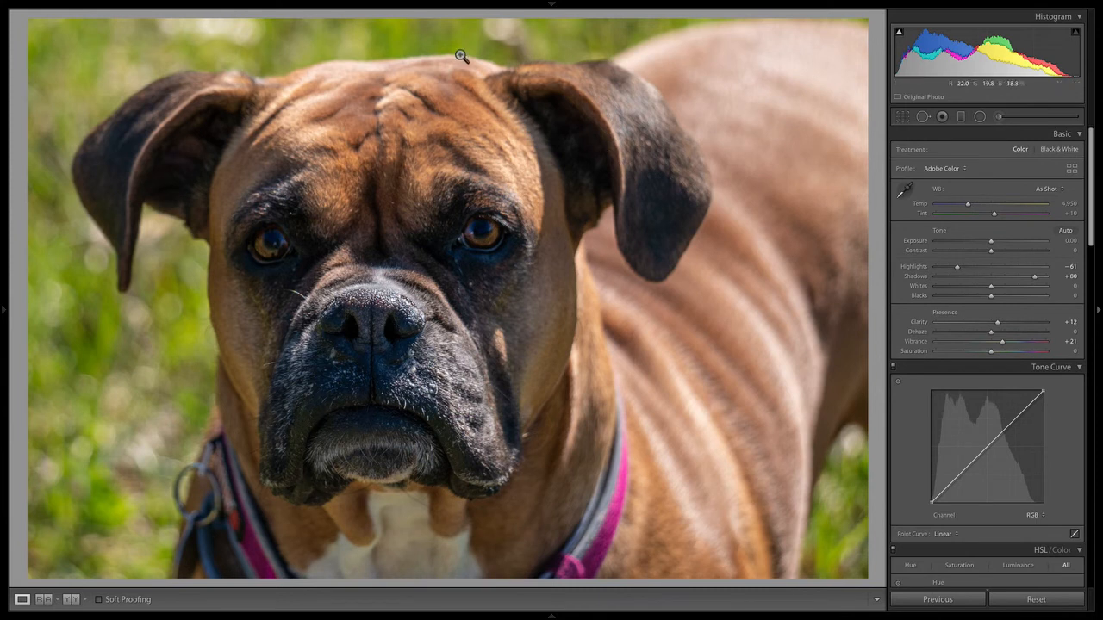
Draw a large, nearly circular Radial Filter around the dog's face, center it over the upper muzzle and show its mask overlay.
{"action": "left_click", "coordinate": [980, 116]}
{"action": "left_click_drag", "start_coordinate": [368, 270], "coordinate": [637, 506]}
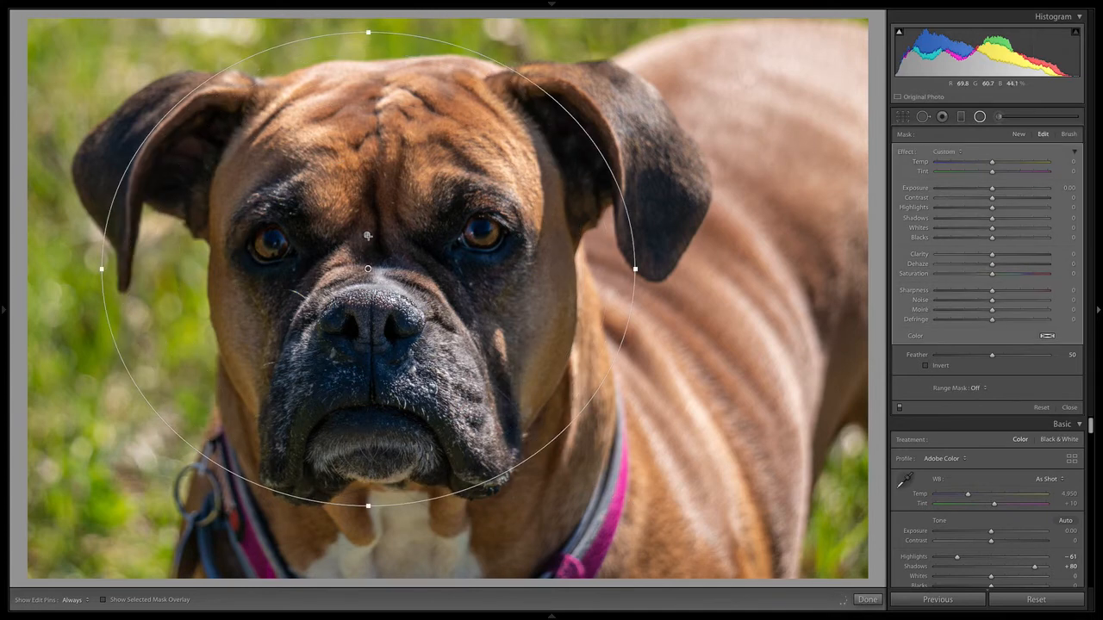
{"action": "mouse_move", "coordinate": [368, 267]}
{"action": "left_mouse_down"}
{"action": "mouse_move", "coordinate": [374, 291]}
{"action": "mouse_move", "coordinate": [369, 278]}
{"action": "left_mouse_up"}
{"action": "key", "text": "o"}
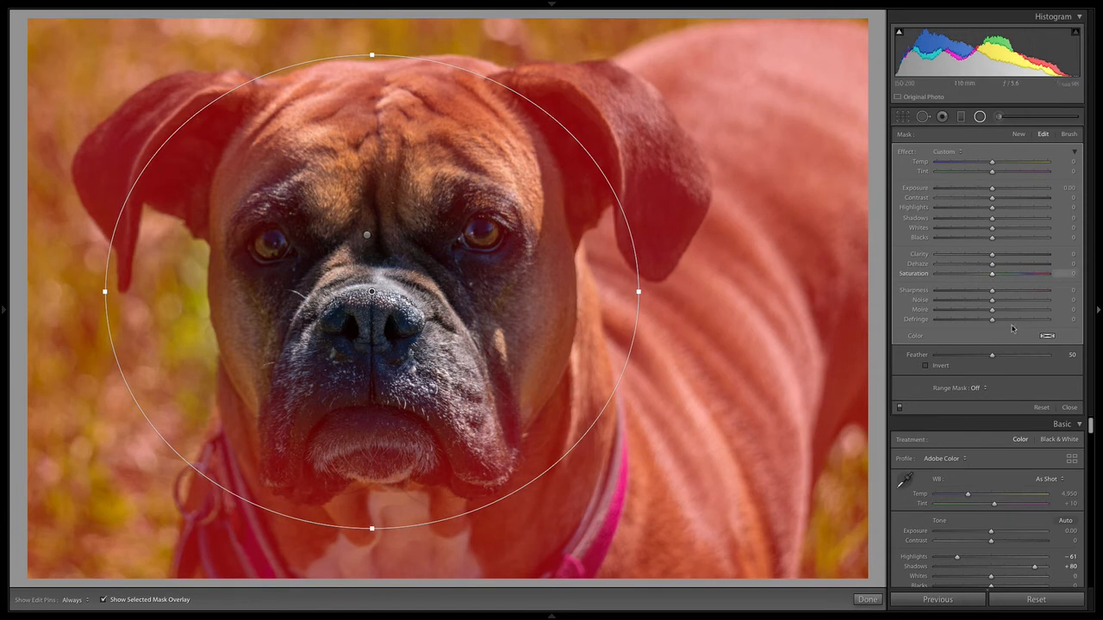
Set the face Radial Filter's feather to 21, hide its overlay and darken the area outside it with Exposure -1.00.
{"action": "left_click", "coordinate": [961, 355]}
{"action": "key", "text": "o"}
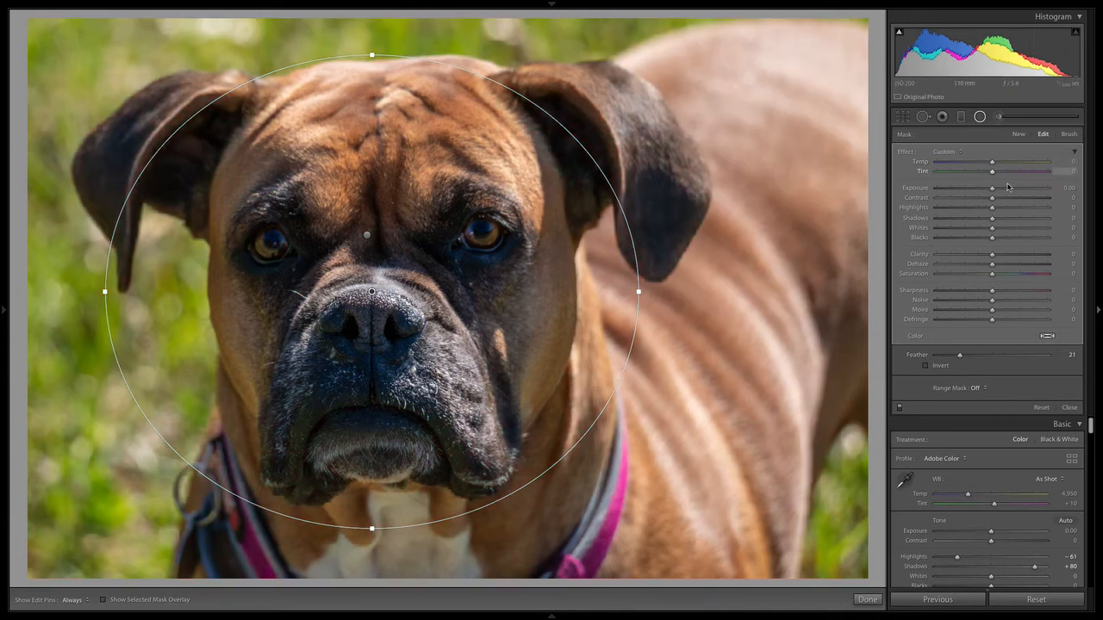
{"action": "left_click_drag", "start_coordinate": [992, 188], "coordinate": [978, 190]}
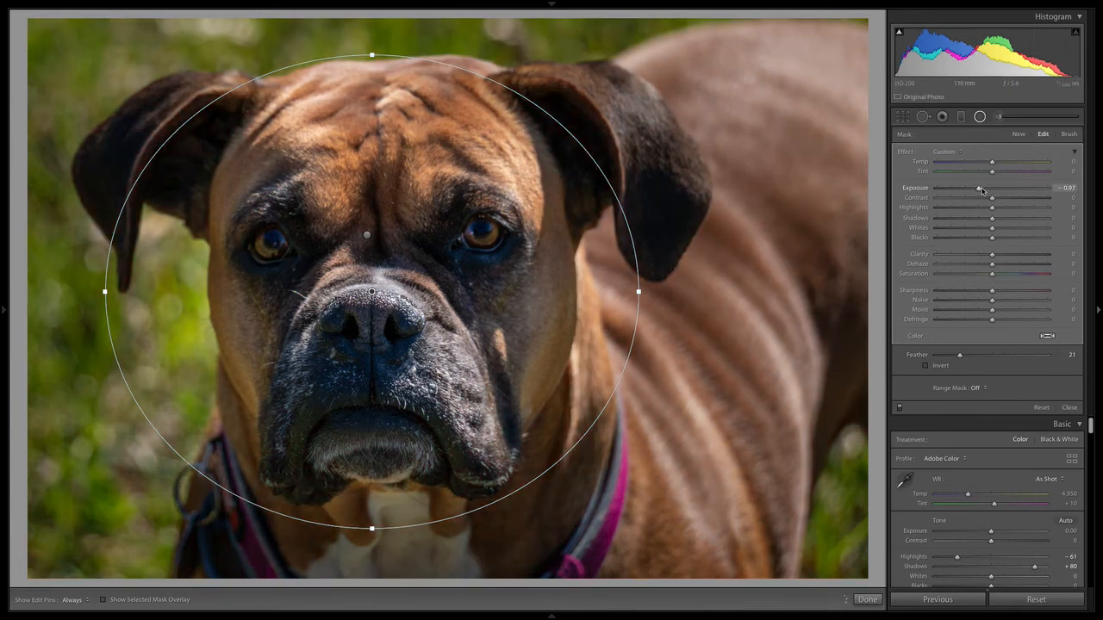
{"action": "left_click_drag", "start_coordinate": [982, 191], "coordinate": [981, 193]}
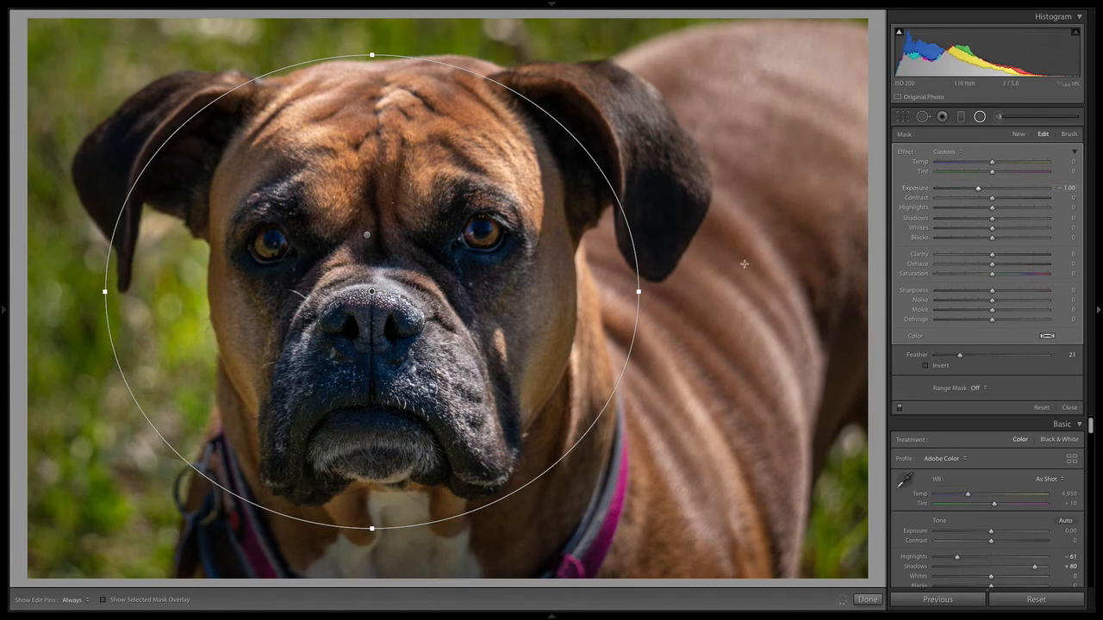
Enlarge the face Radial Filter in width and height to take in more of the head and ears, and finish editing it.
{"action": "left_click_drag", "start_coordinate": [638, 291], "coordinate": [671, 291]}
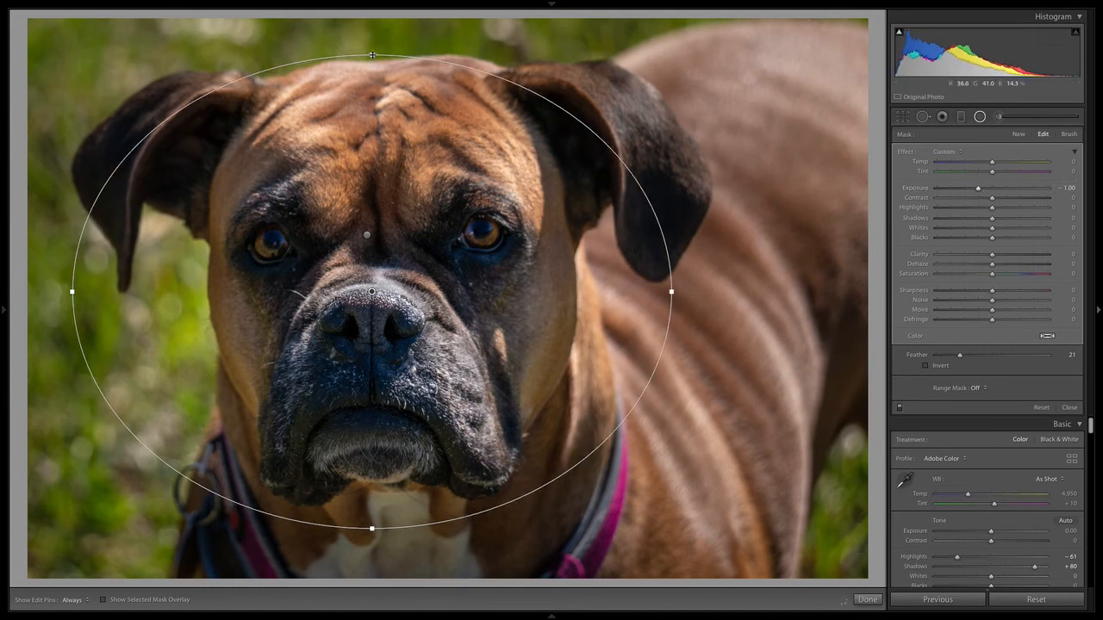
{"action": "left_click_drag", "start_coordinate": [371, 55], "coordinate": [374, 38]}
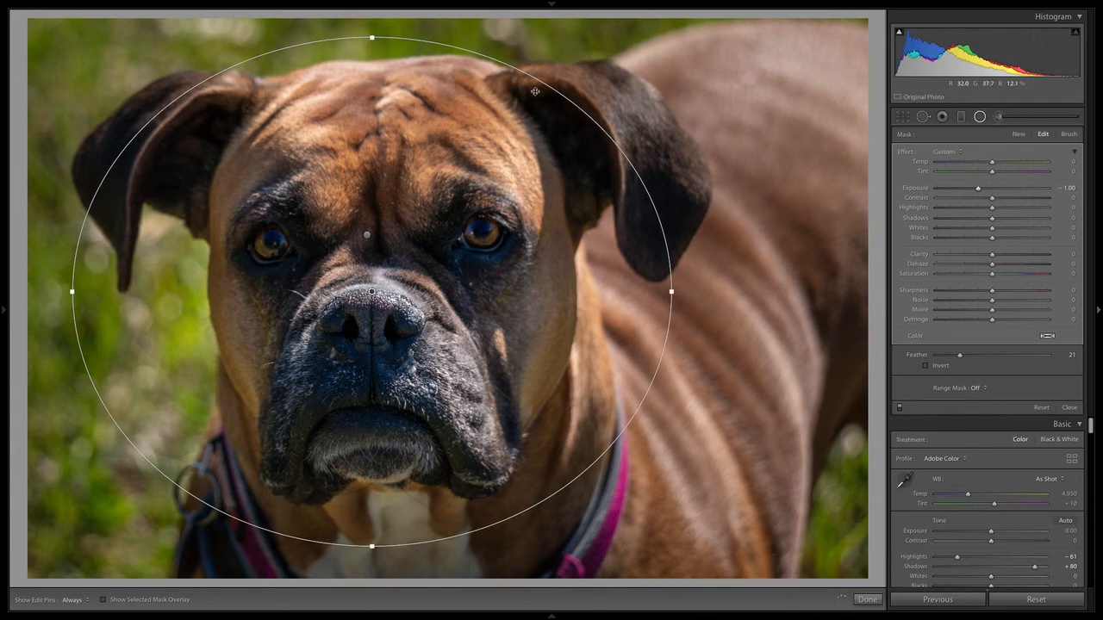
{"action": "left_click_drag", "start_coordinate": [377, 552], "coordinate": [377, 557]}
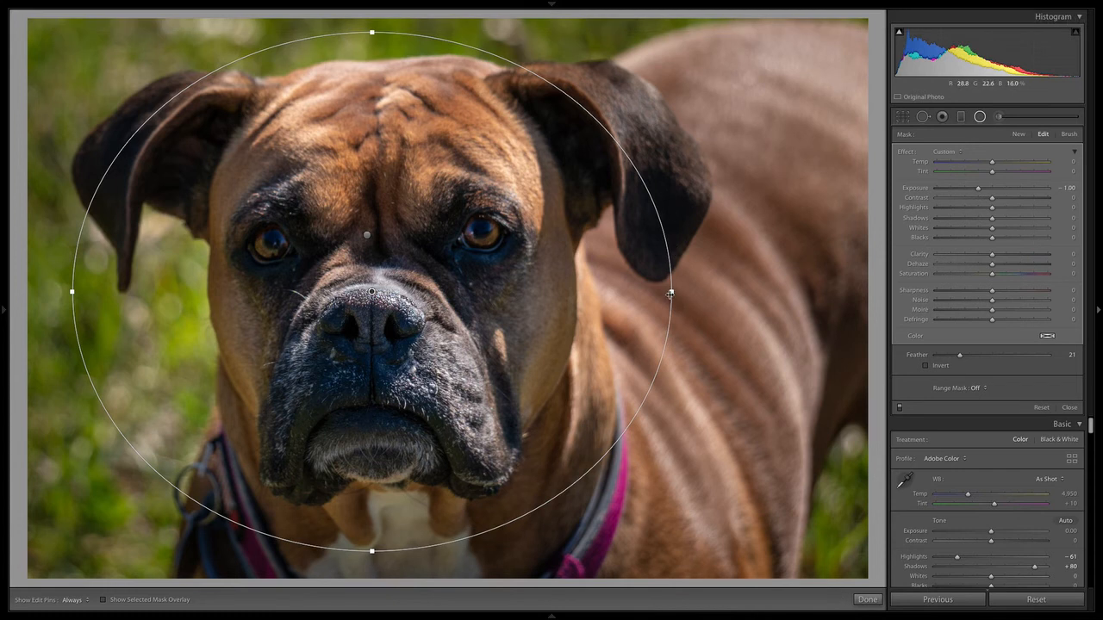
{"action": "left_click_drag", "start_coordinate": [670, 293], "coordinate": [686, 292]}
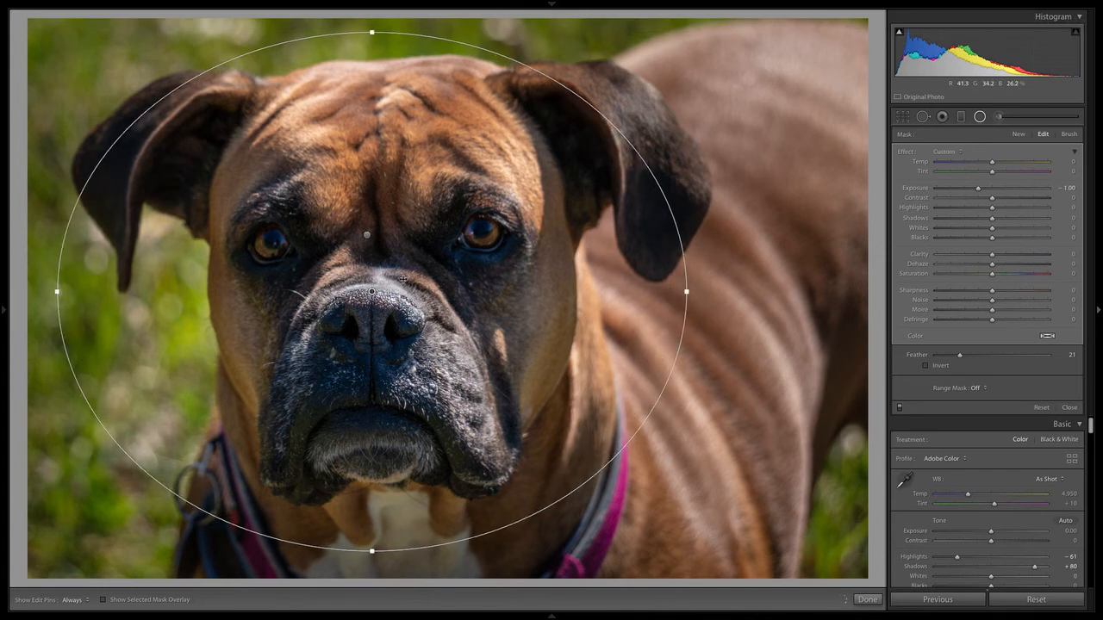
{"action": "left_click", "coordinate": [866, 598]}
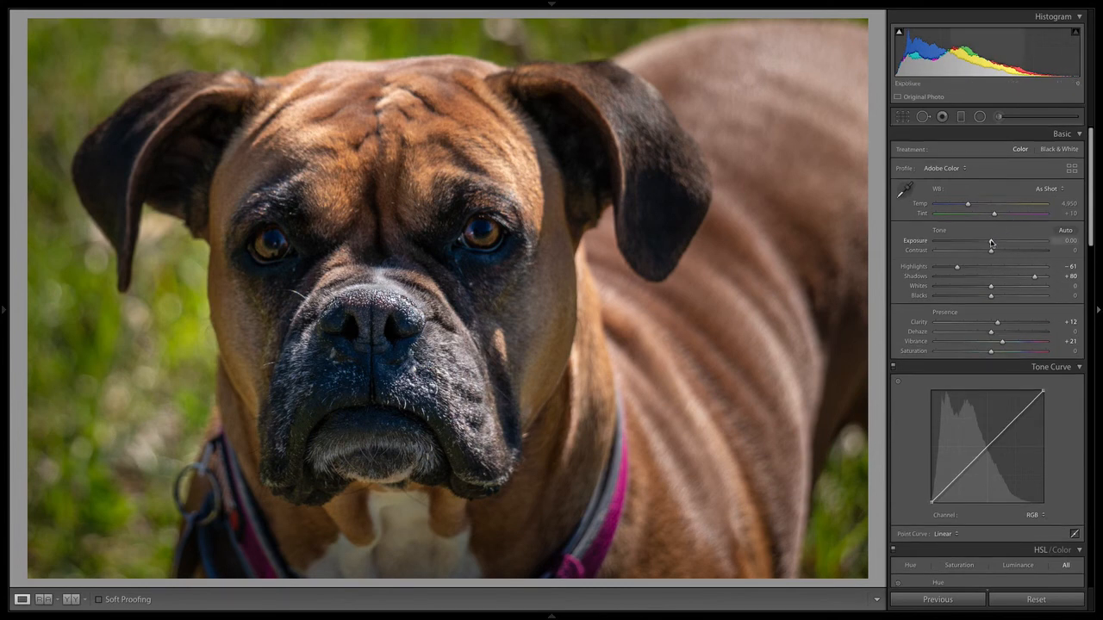
Set the overall Exposure to +0.40 and shape the RGB tone curve with points in the blacks, shadows and midtones.
{"action": "left_click_drag", "start_coordinate": [991, 243], "coordinate": [994, 244]}
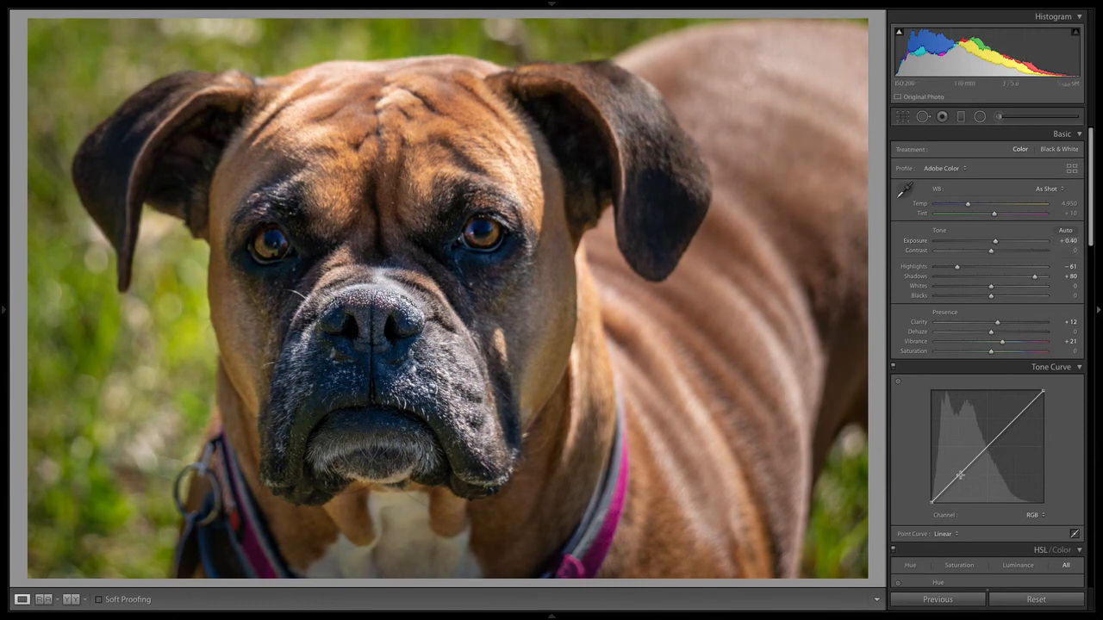
{"action": "left_click_drag", "start_coordinate": [951, 481], "coordinate": [951, 479]}
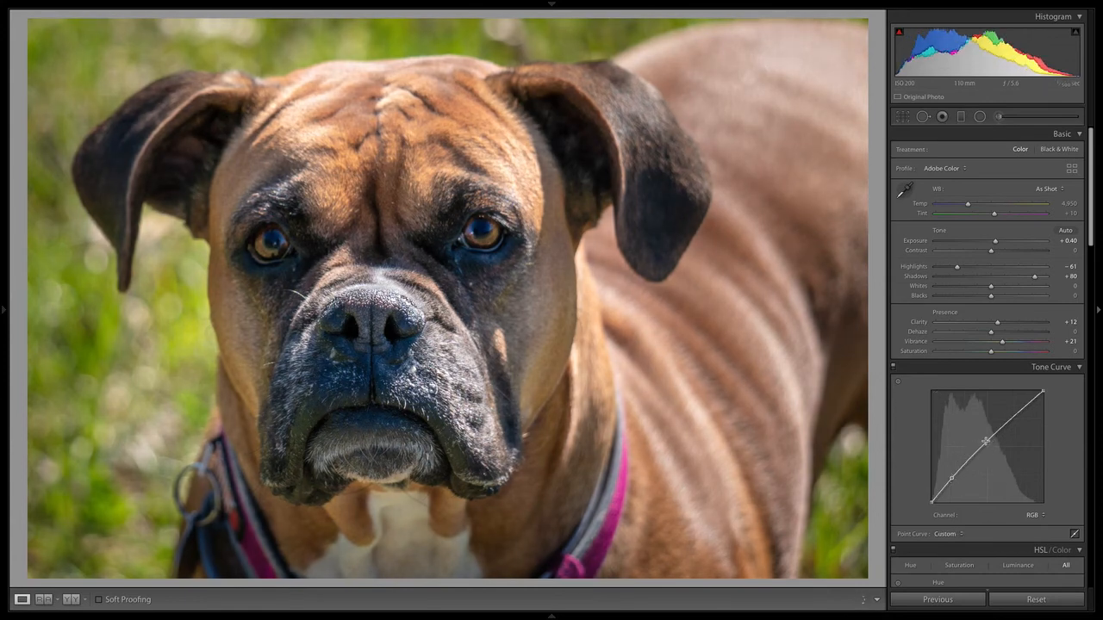
{"action": "left_click_drag", "start_coordinate": [985, 441], "coordinate": [933, 499]}
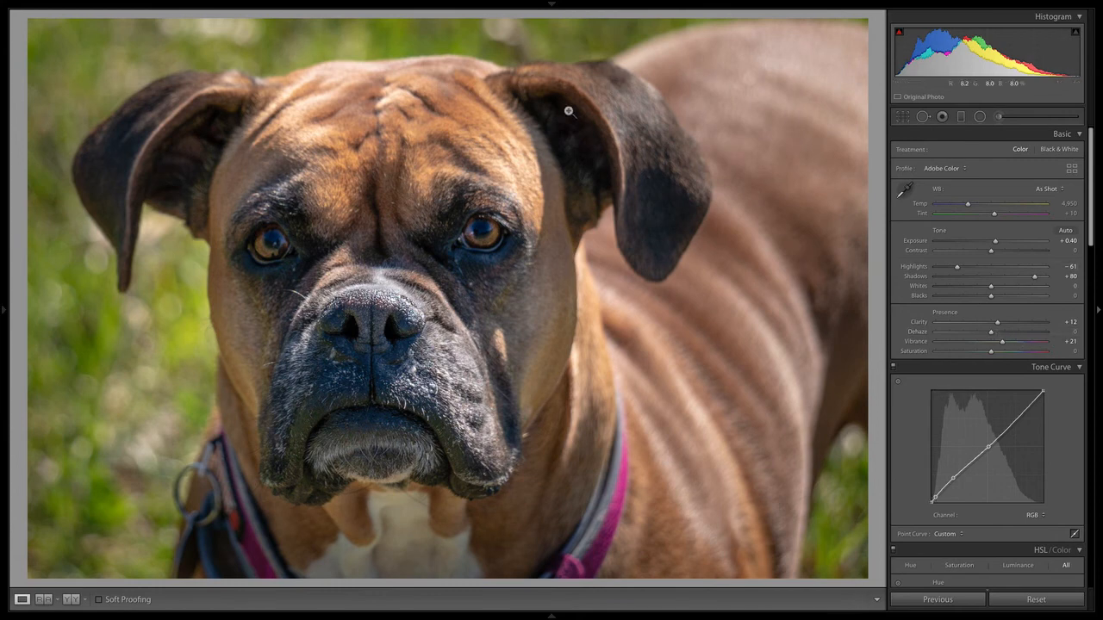
Reset all adjustments to compare with the unedited photo, and undo the reset.
{"action": "left_click", "coordinate": [1036, 599]}
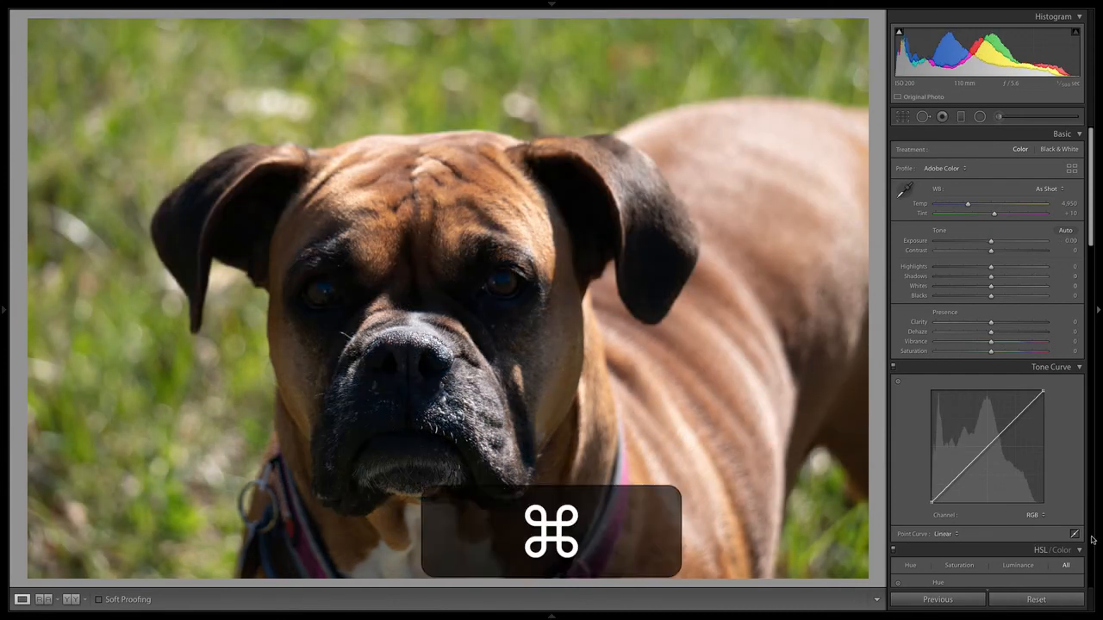
{"action": "key", "text": "super+z"}
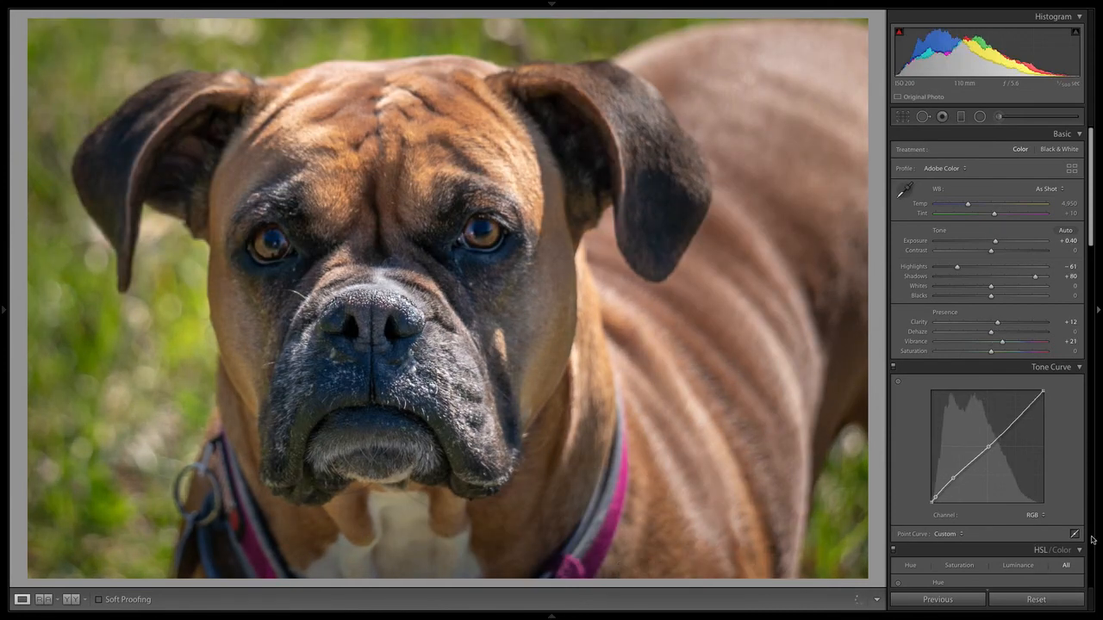